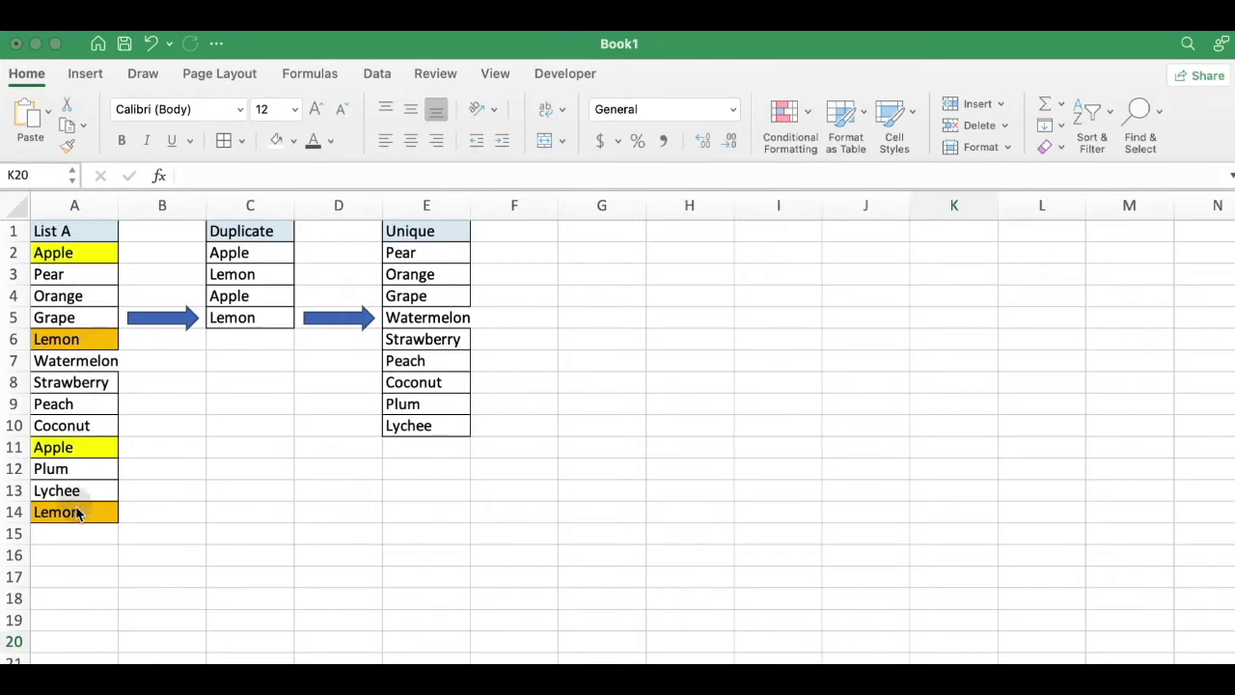
Step: Point out the repeated Apple and Lemon entries in List A and the Duplicate list result
click(82, 253)
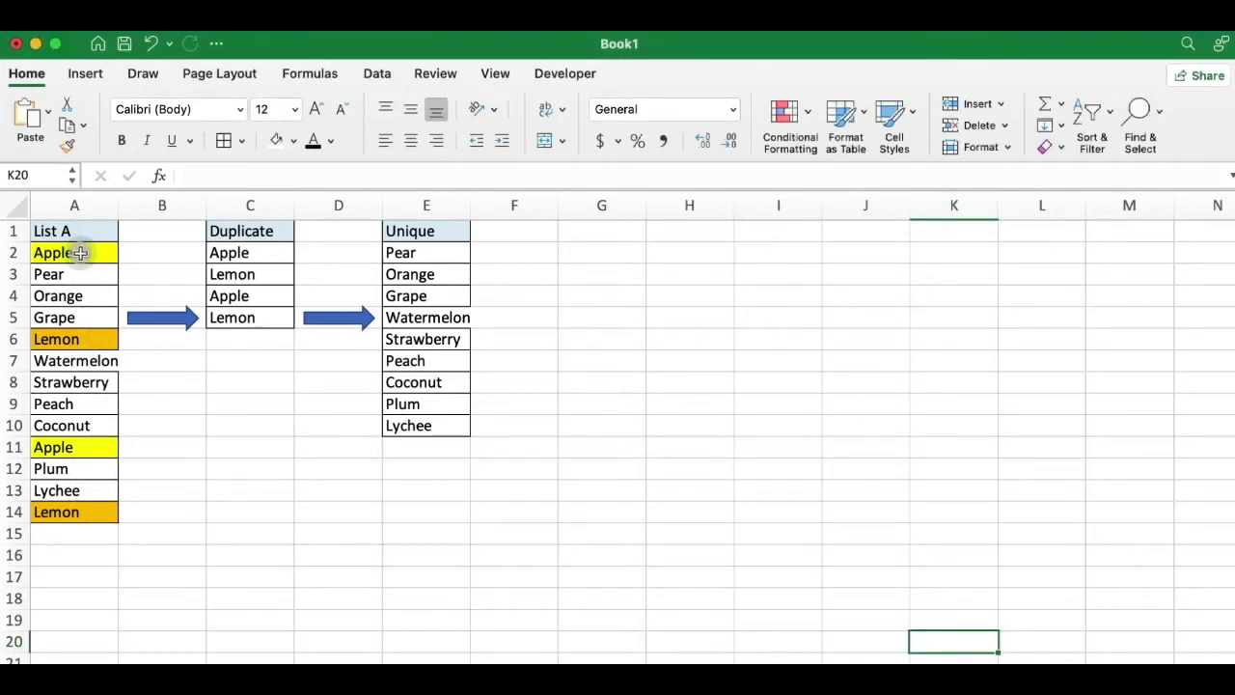
click(100, 338)
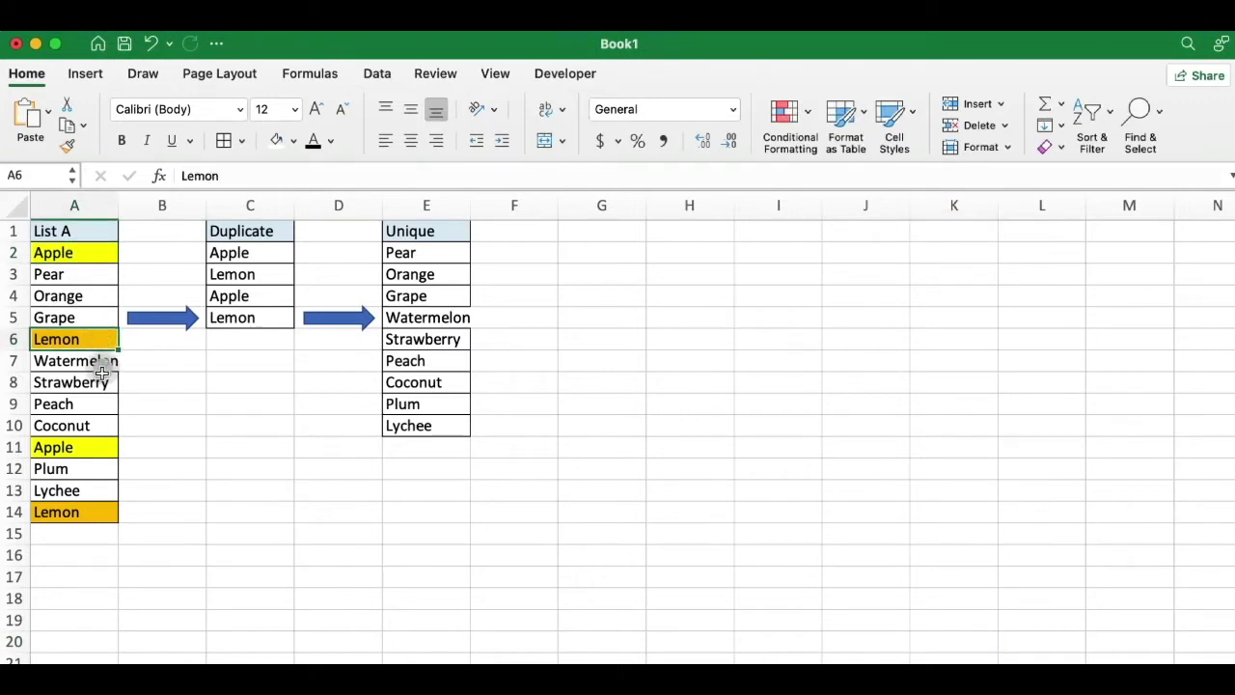
click(103, 446)
click(89, 517)
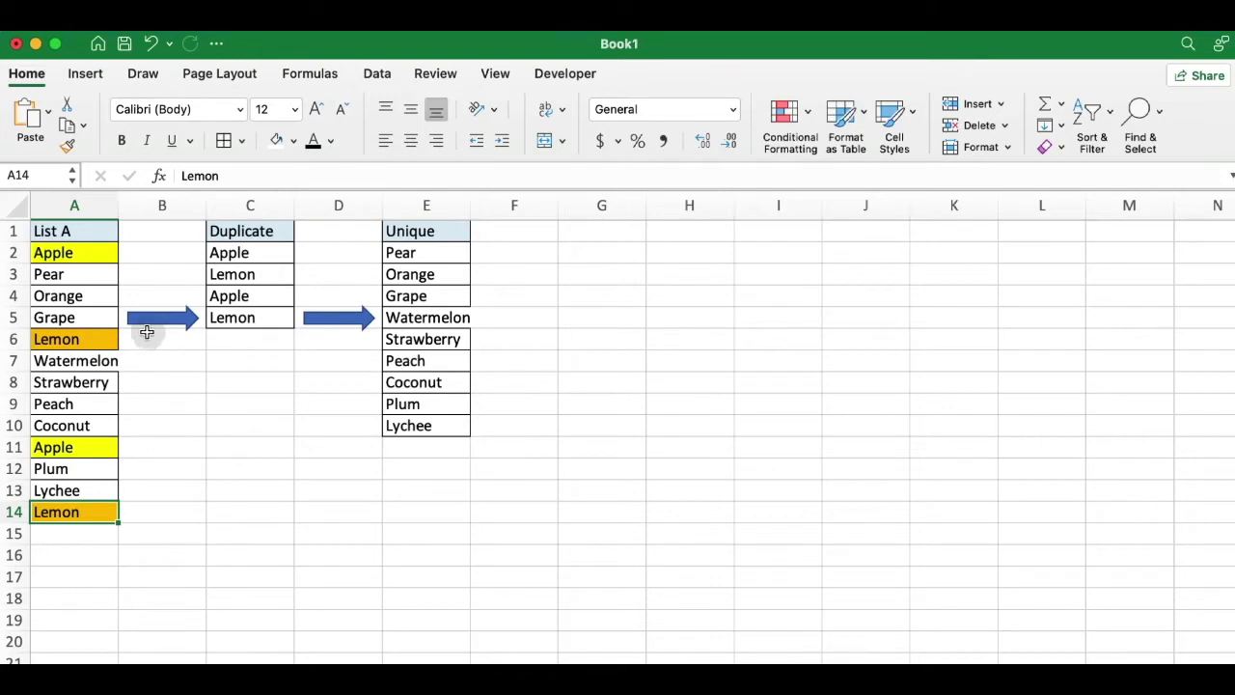
click(268, 253)
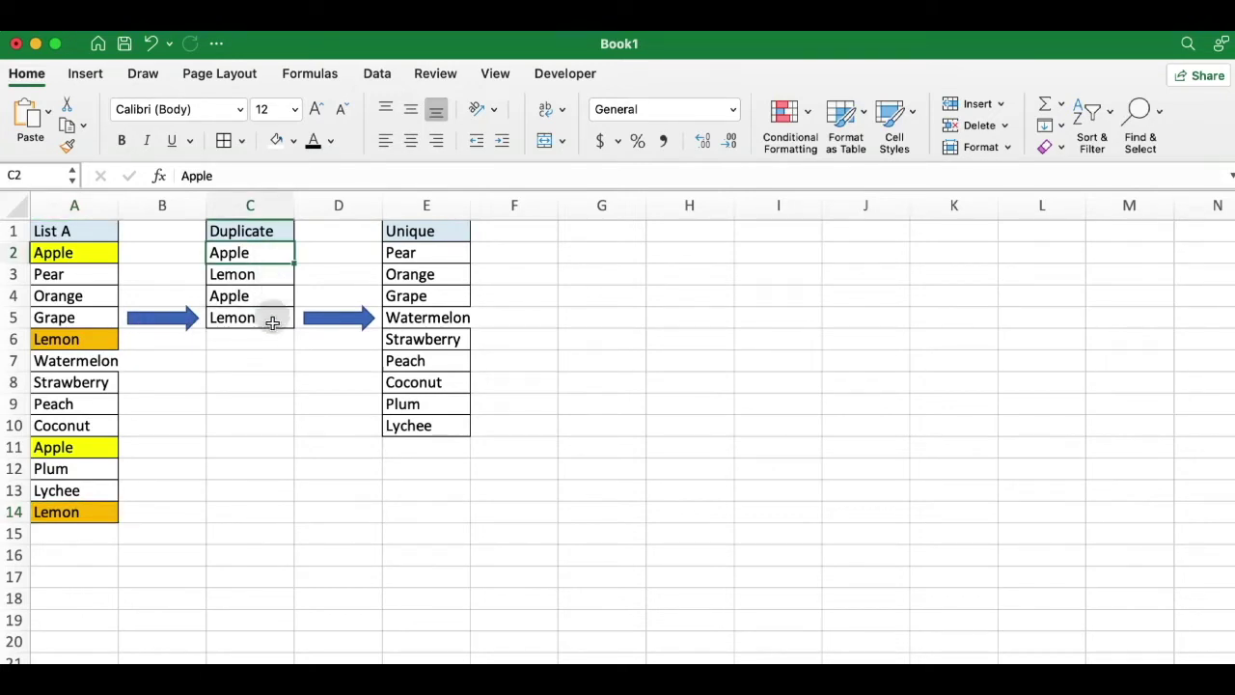
Step: Select and review the fruits in the Unique list, then move to an empty cell
click(452, 257)
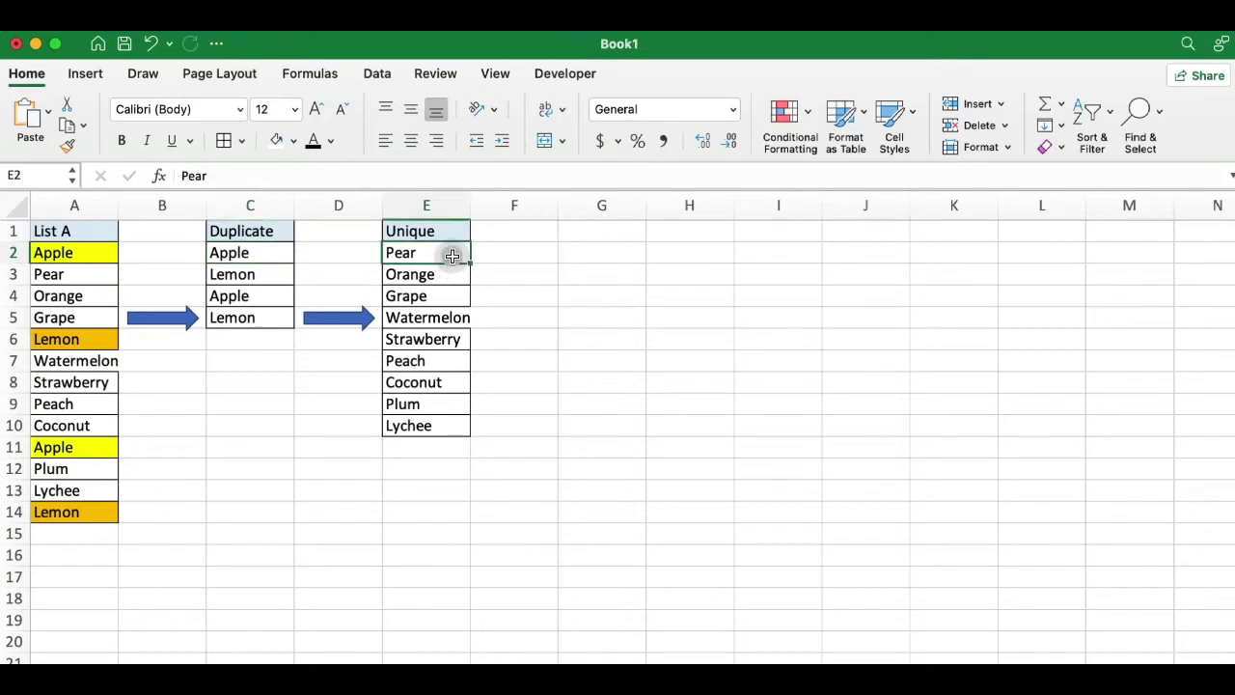
drag(452, 254, 444, 425)
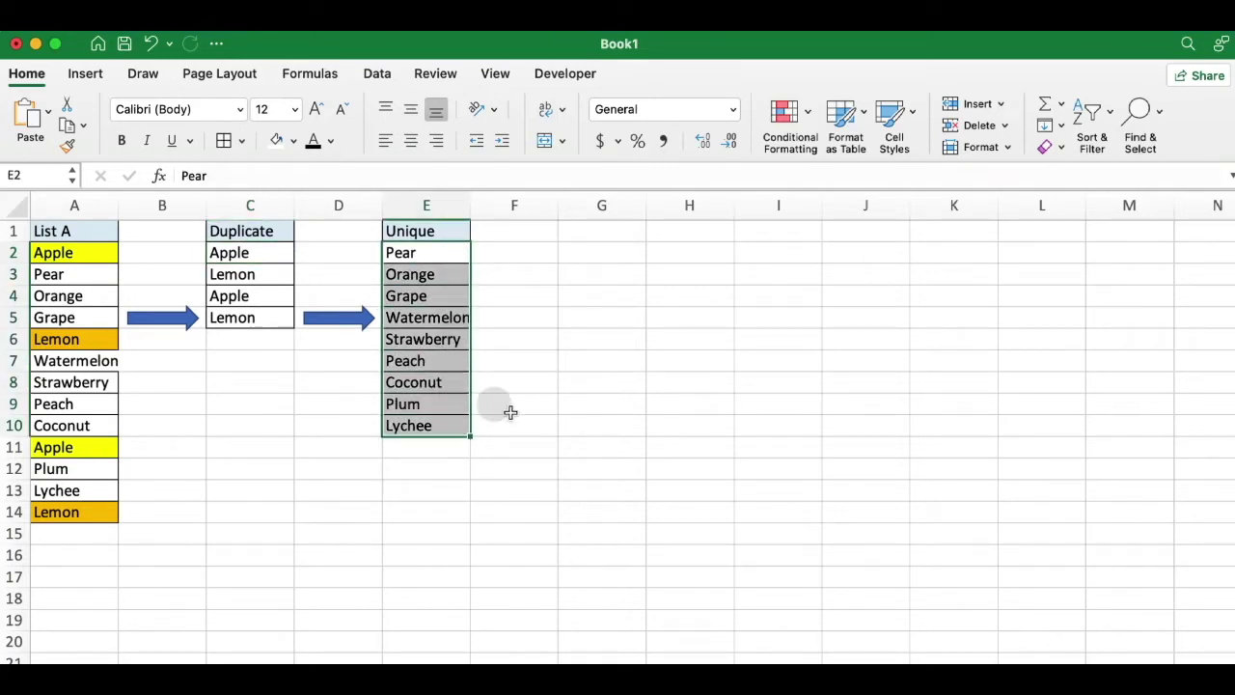
click(597, 536)
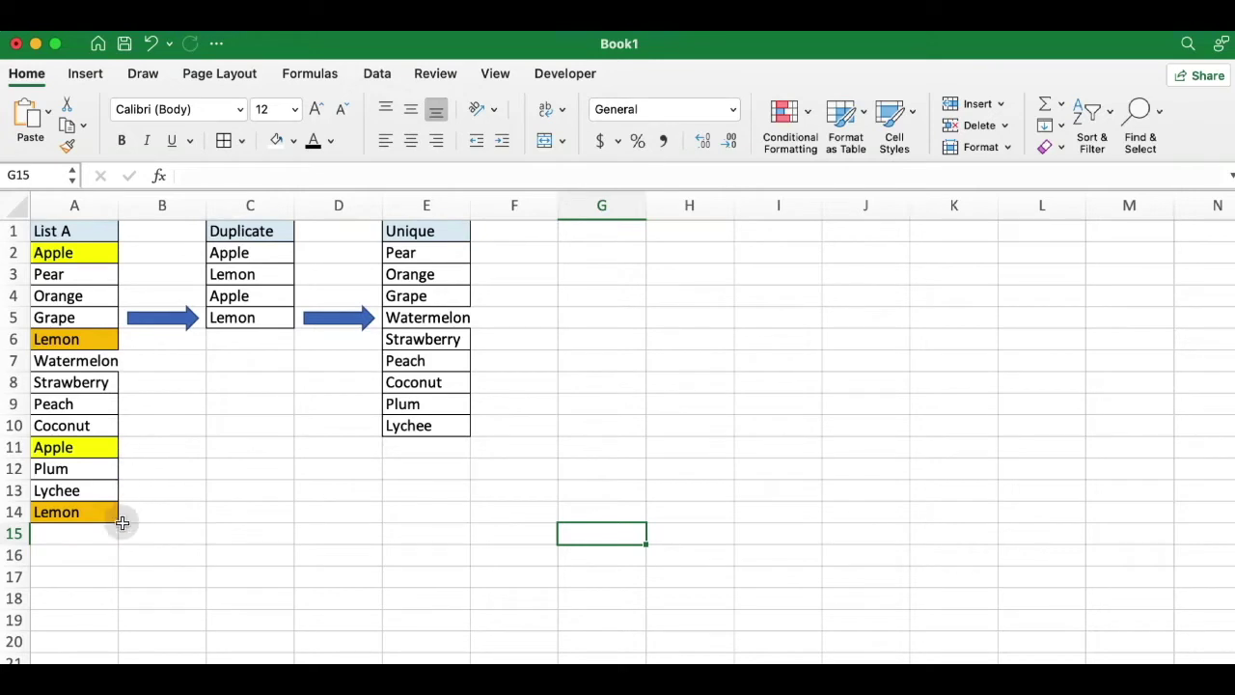
click(461, 579)
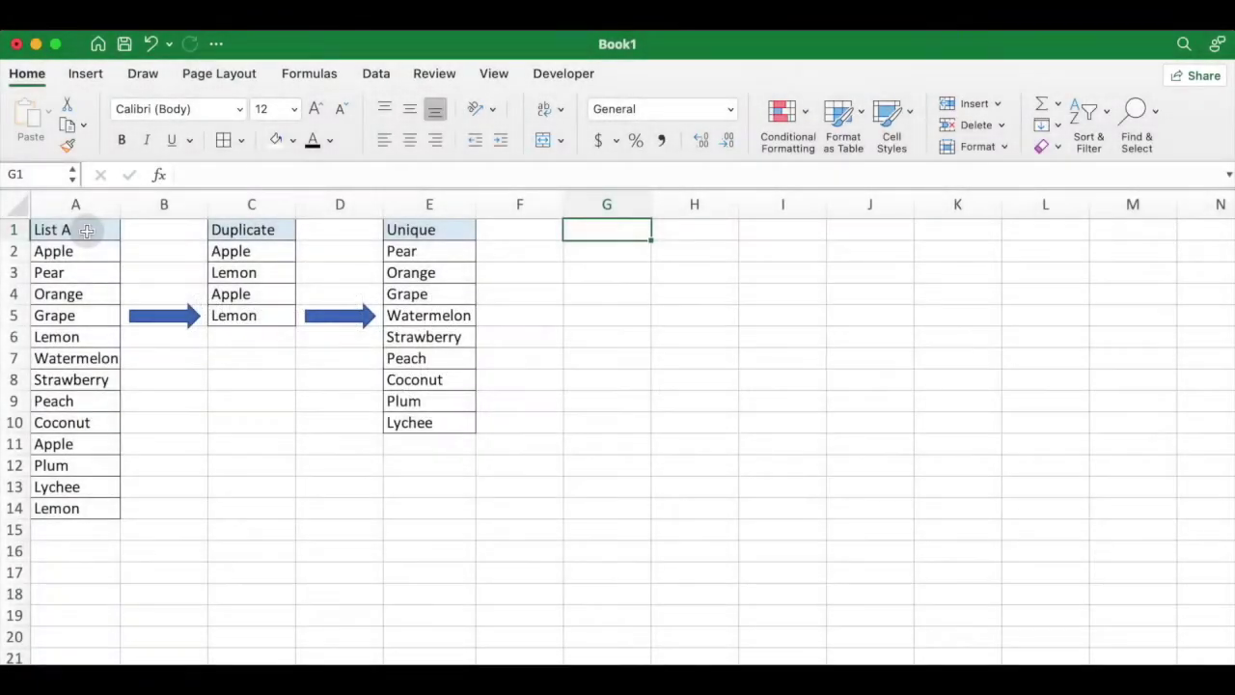
Step: Select List A (A1:A14) and choose the Duplicate Values highlight cells rule
mouse_move(87, 233)
mouse_down()
mouse_move(83, 356)
mouse_move(49, 466)
mouse_move(63, 518)
mouse_up()
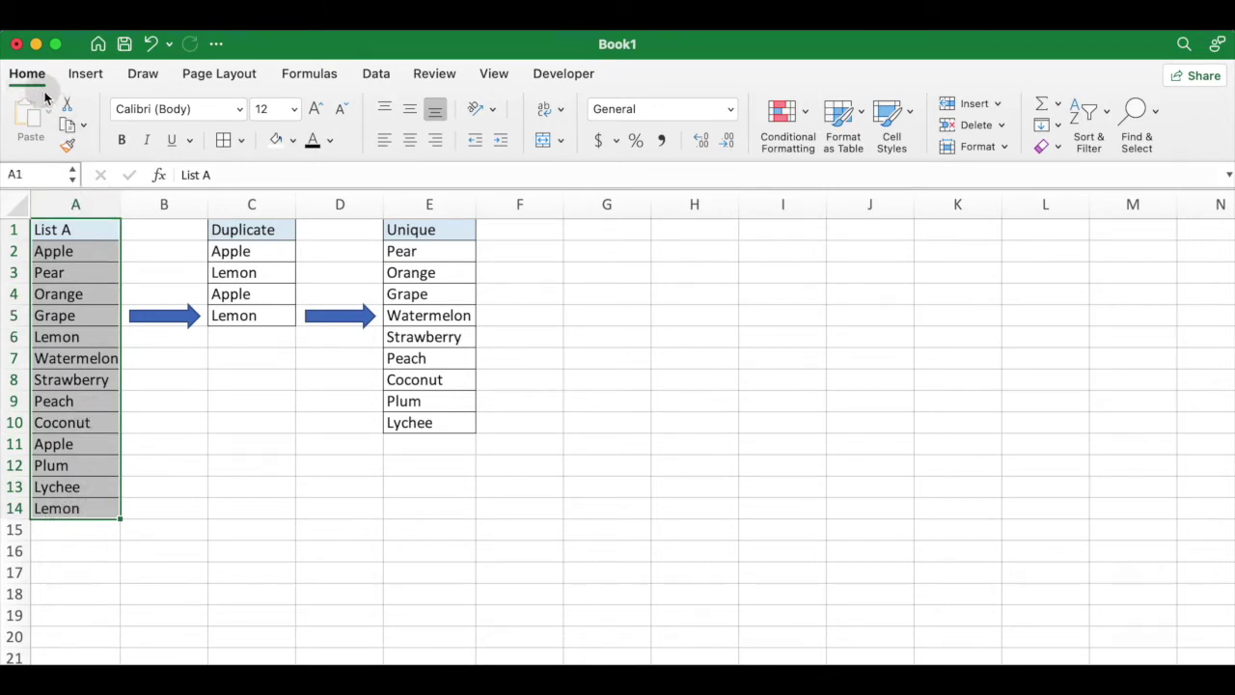
click(807, 112)
mouse_move(872, 144)
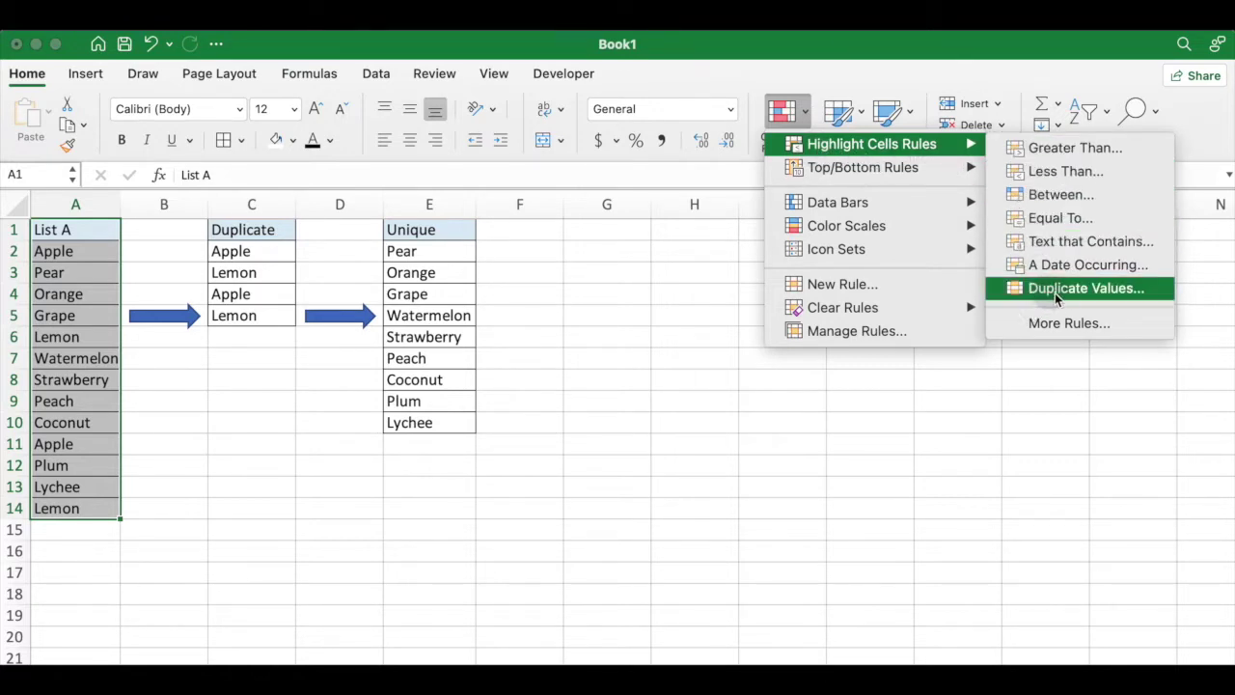
click(1082, 291)
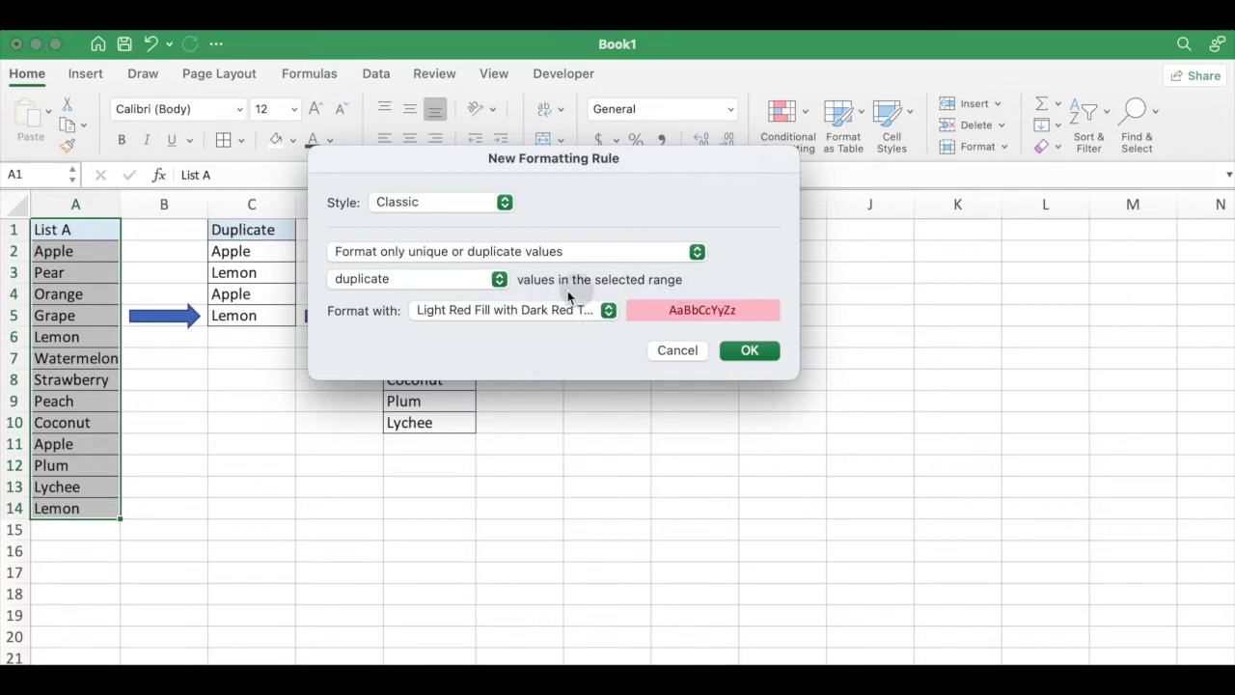
Step: Apply the 'duplicate' rule with Light Red Fill with Dark Red Text to List A
click(500, 280)
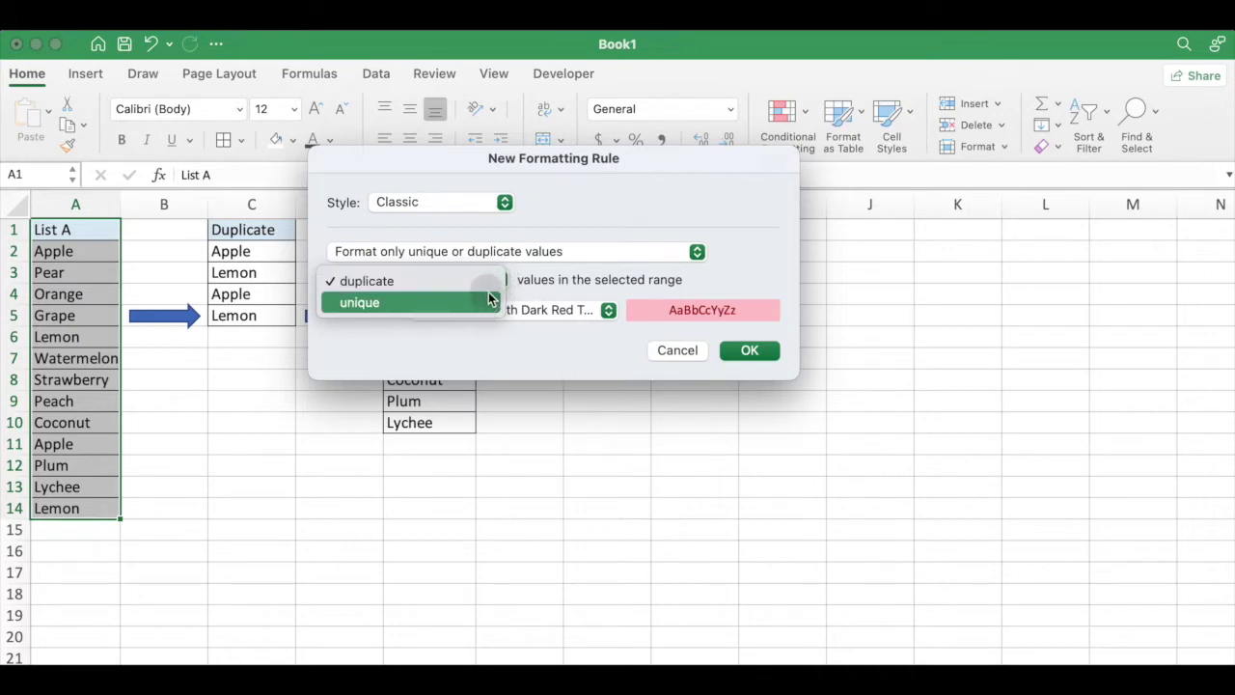
click(489, 289)
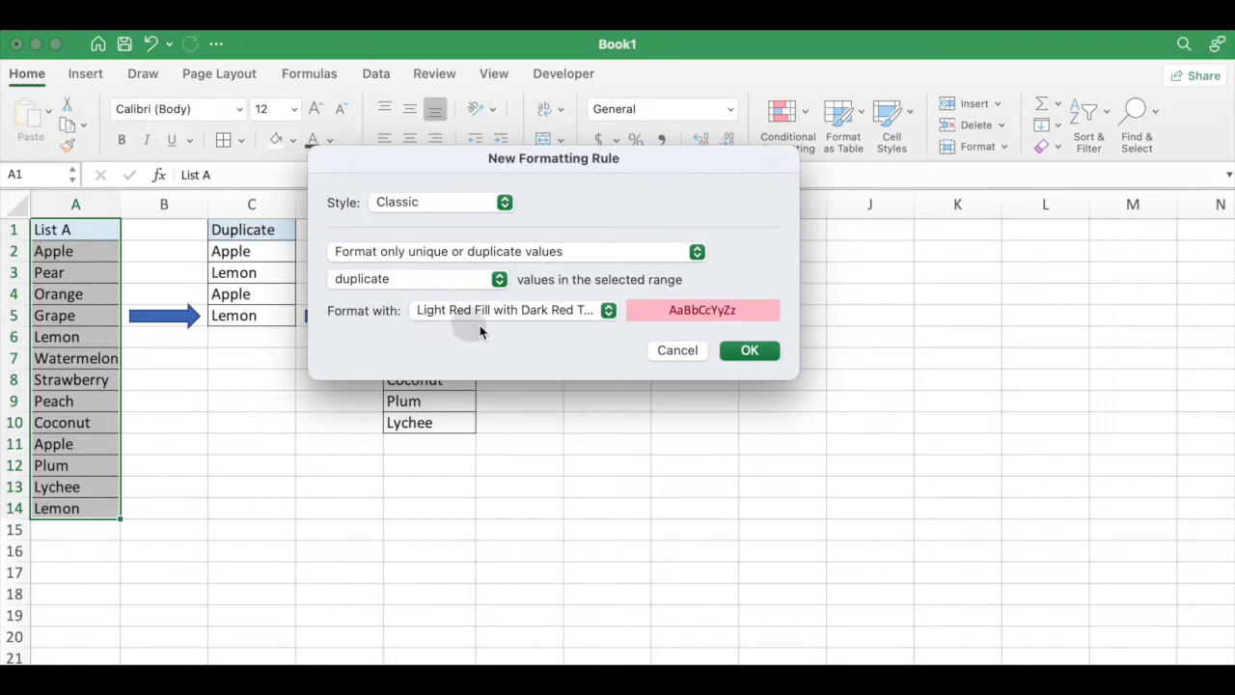
click(608, 312)
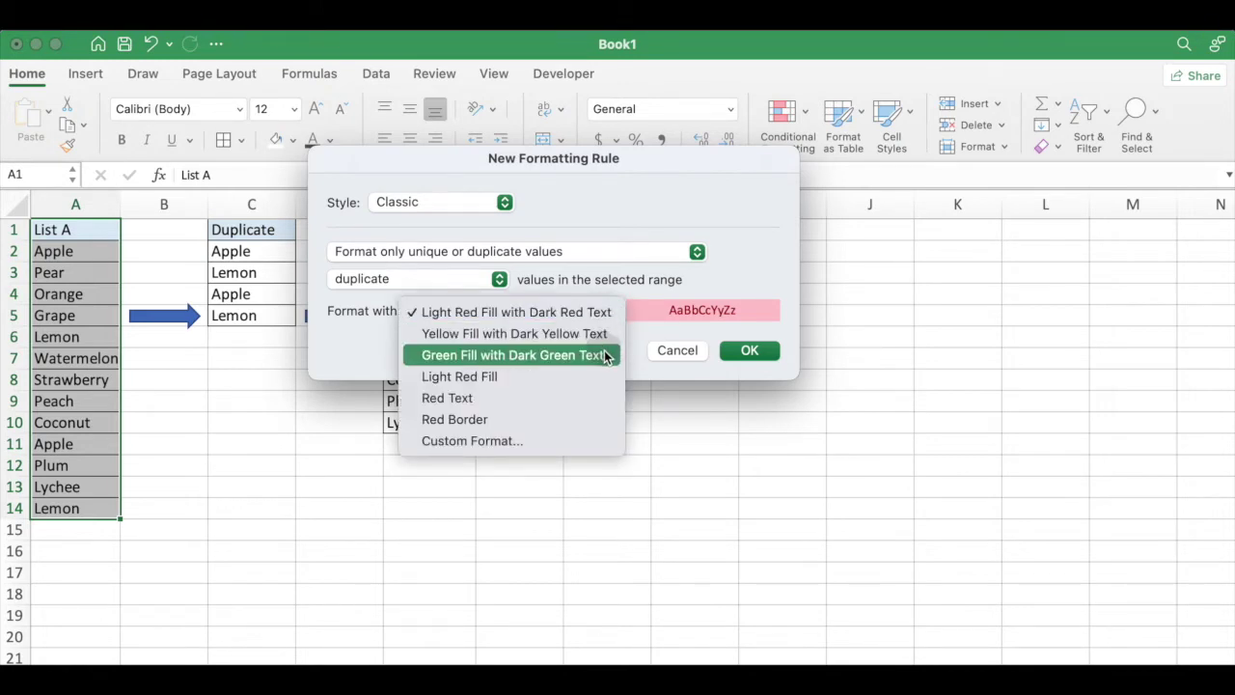
click(641, 332)
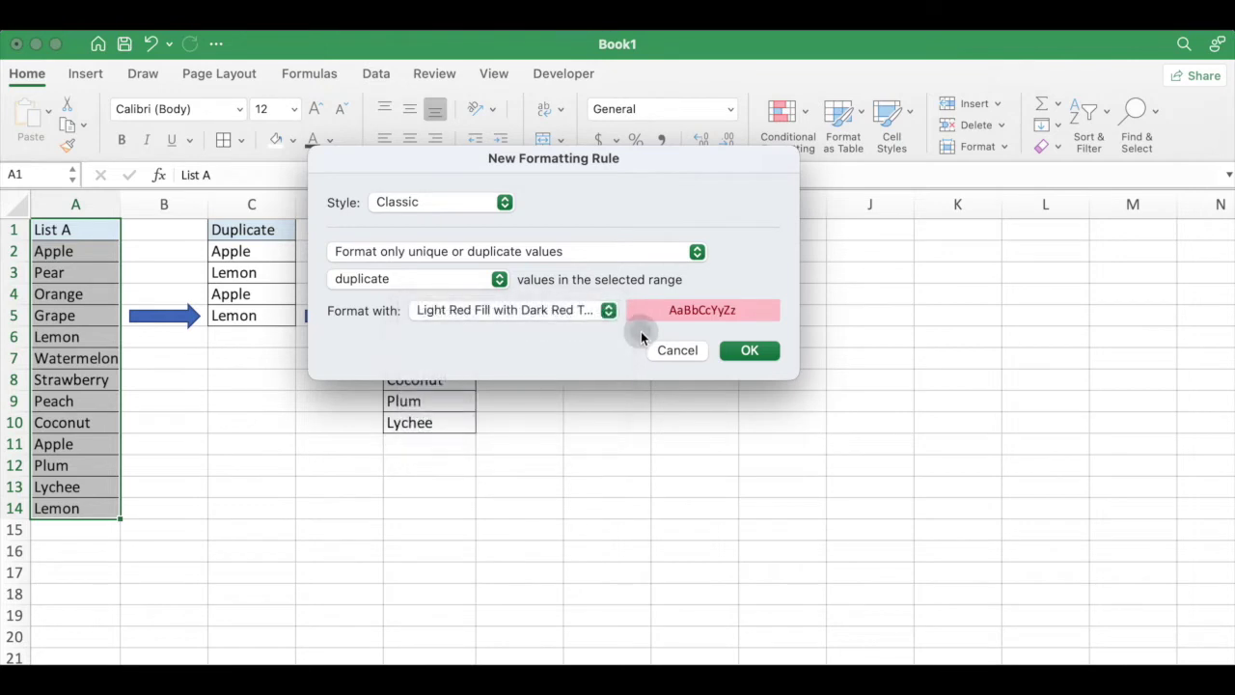
click(752, 350)
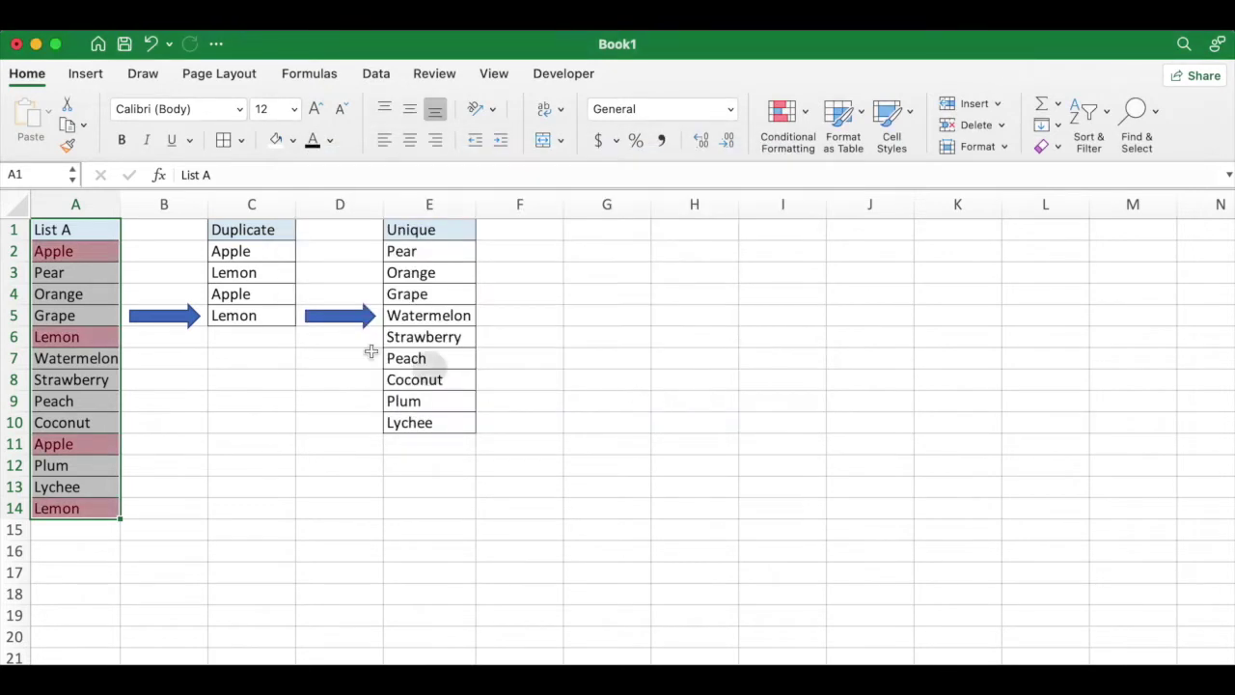
click(94, 255)
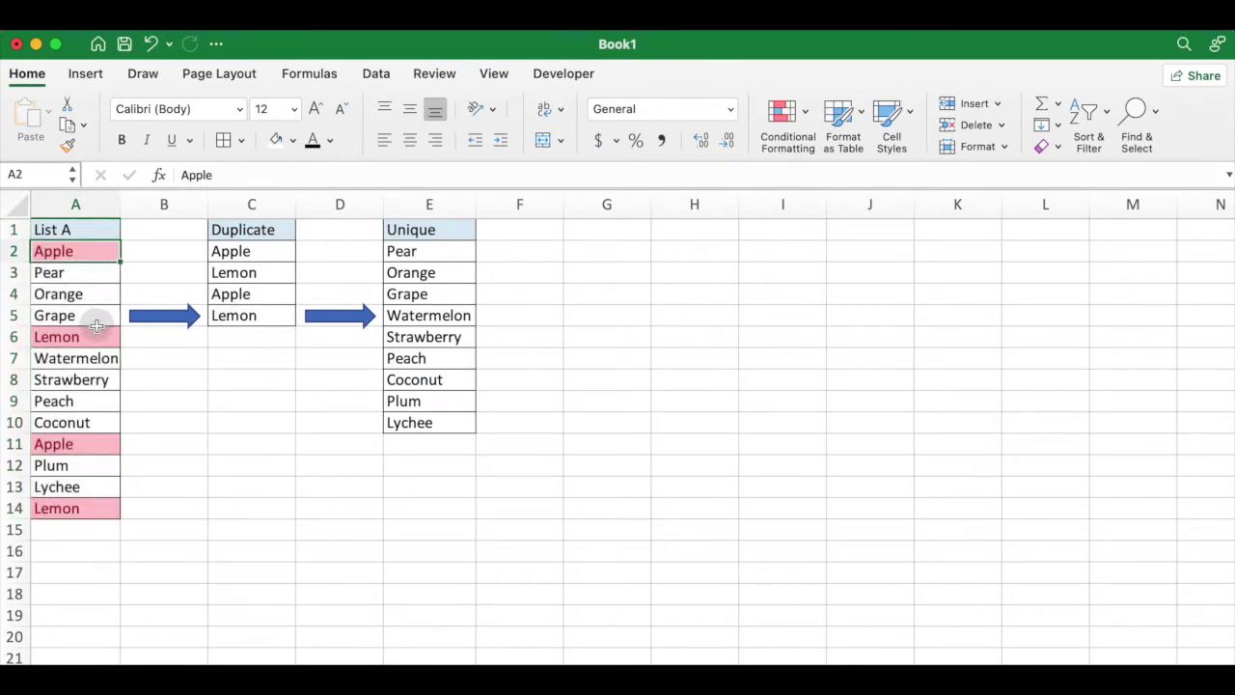
click(99, 336)
click(87, 440)
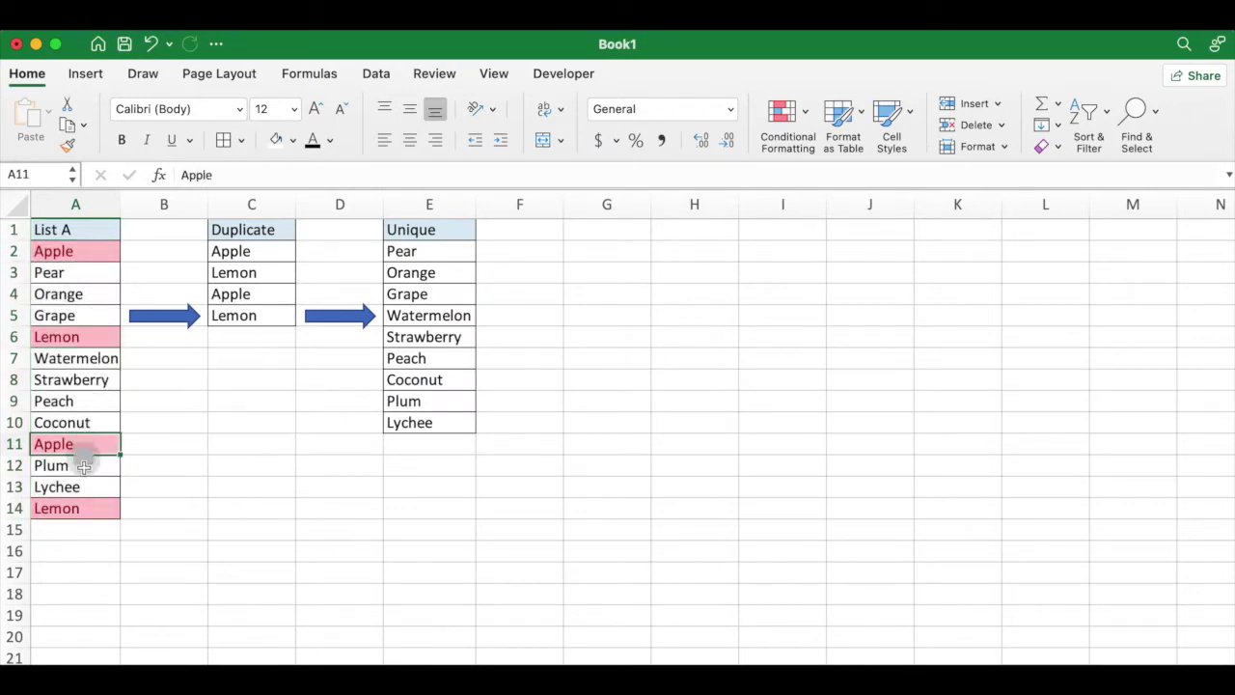
click(84, 511)
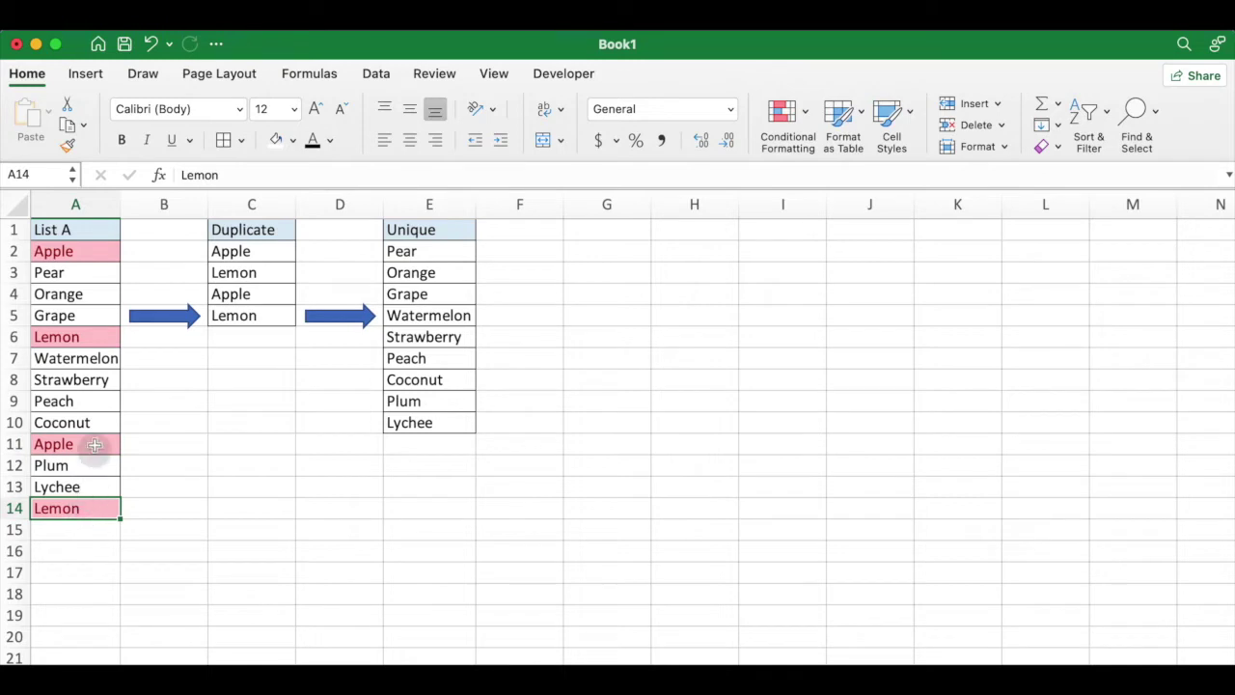
click(101, 237)
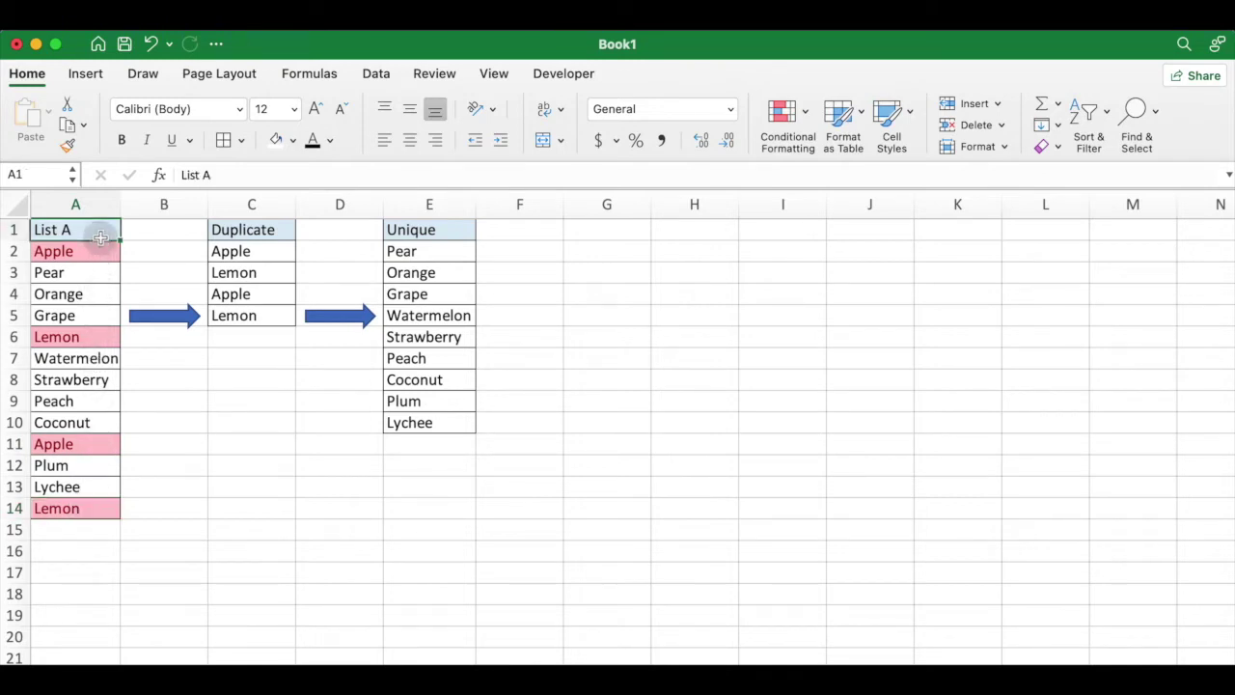
Step: Turn on filtering and filter List A by the rose cell colour, then select A1:A14
click(377, 75)
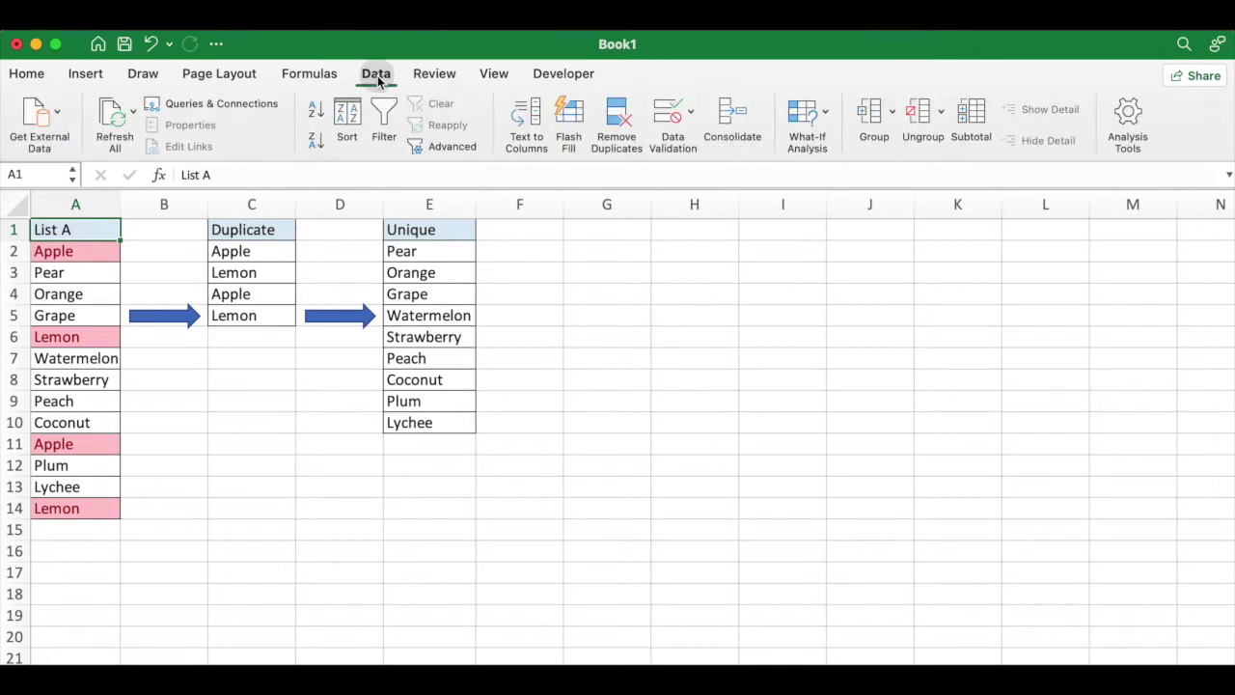
click(386, 139)
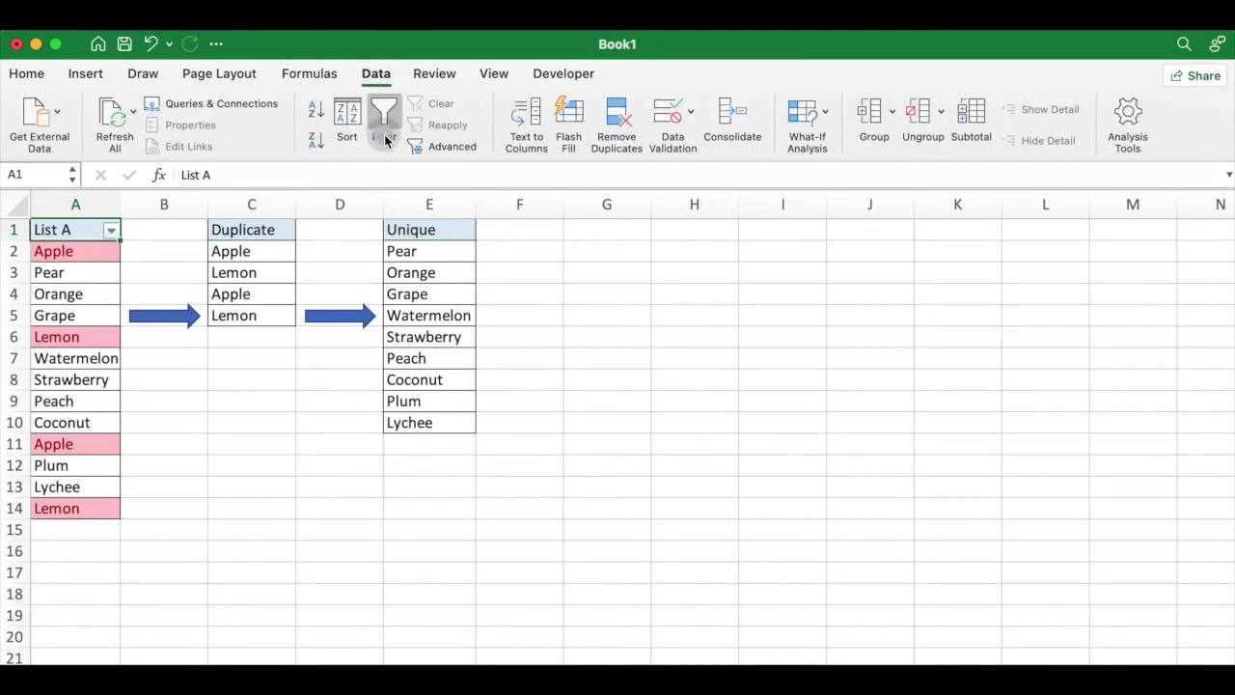
click(112, 231)
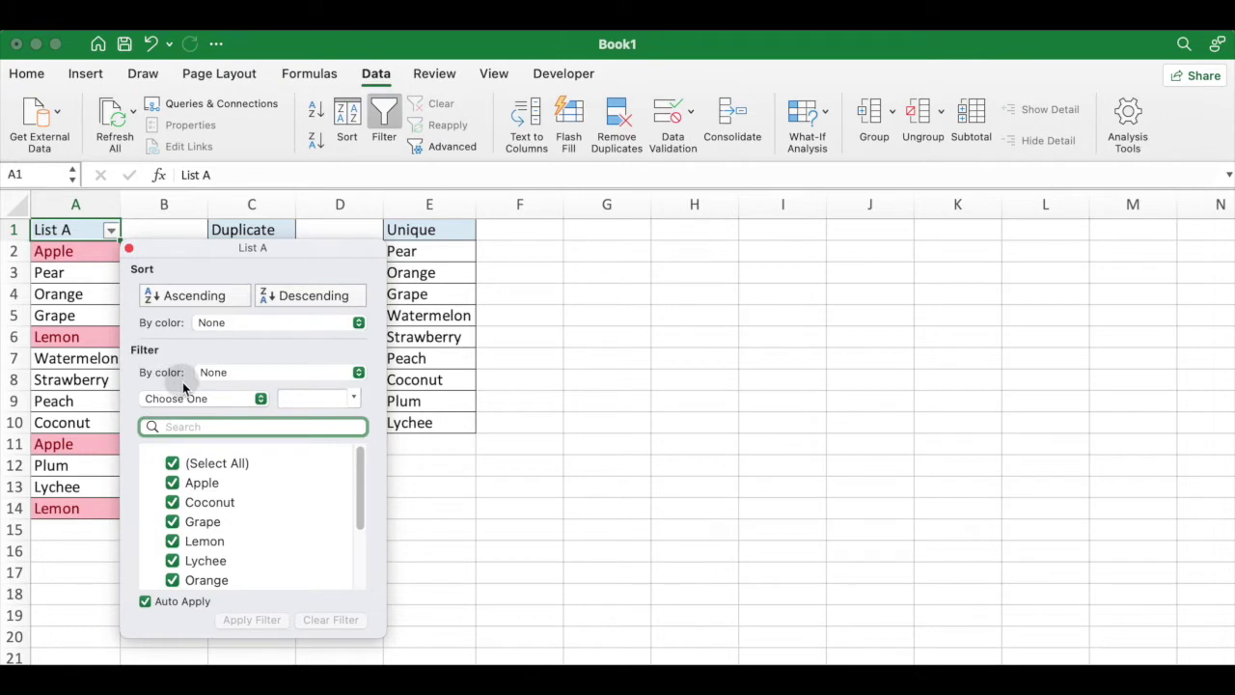
click(358, 372)
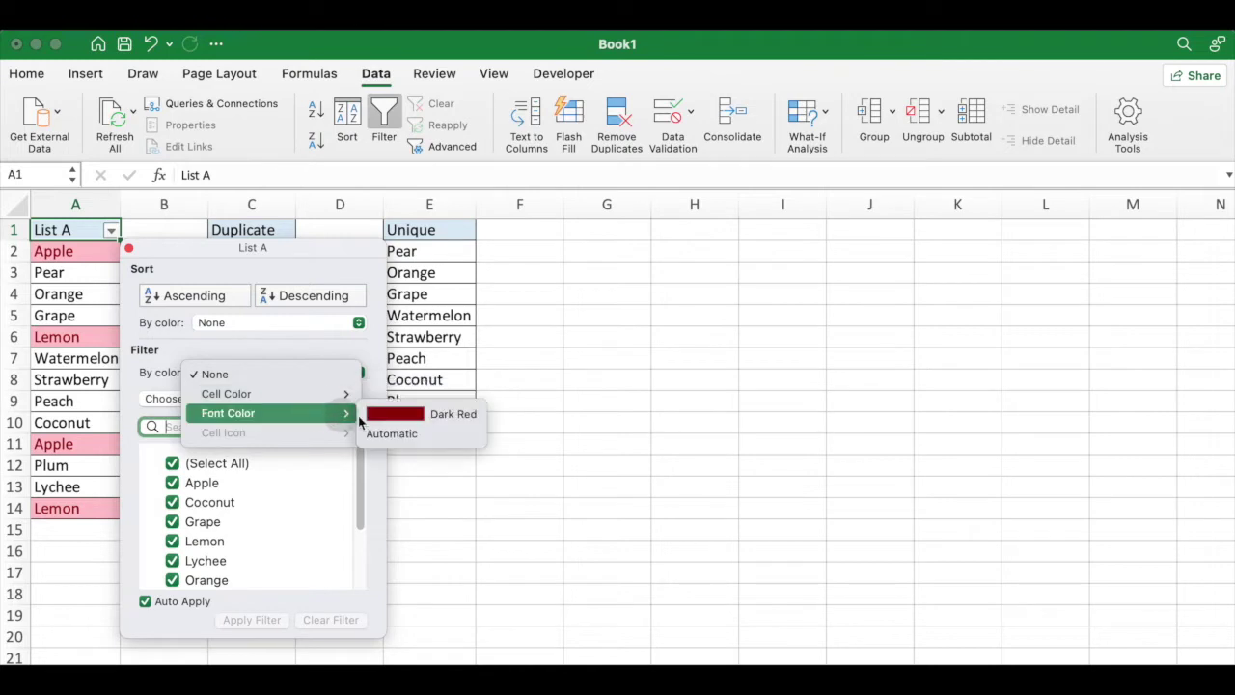
mouse_move(251, 393)
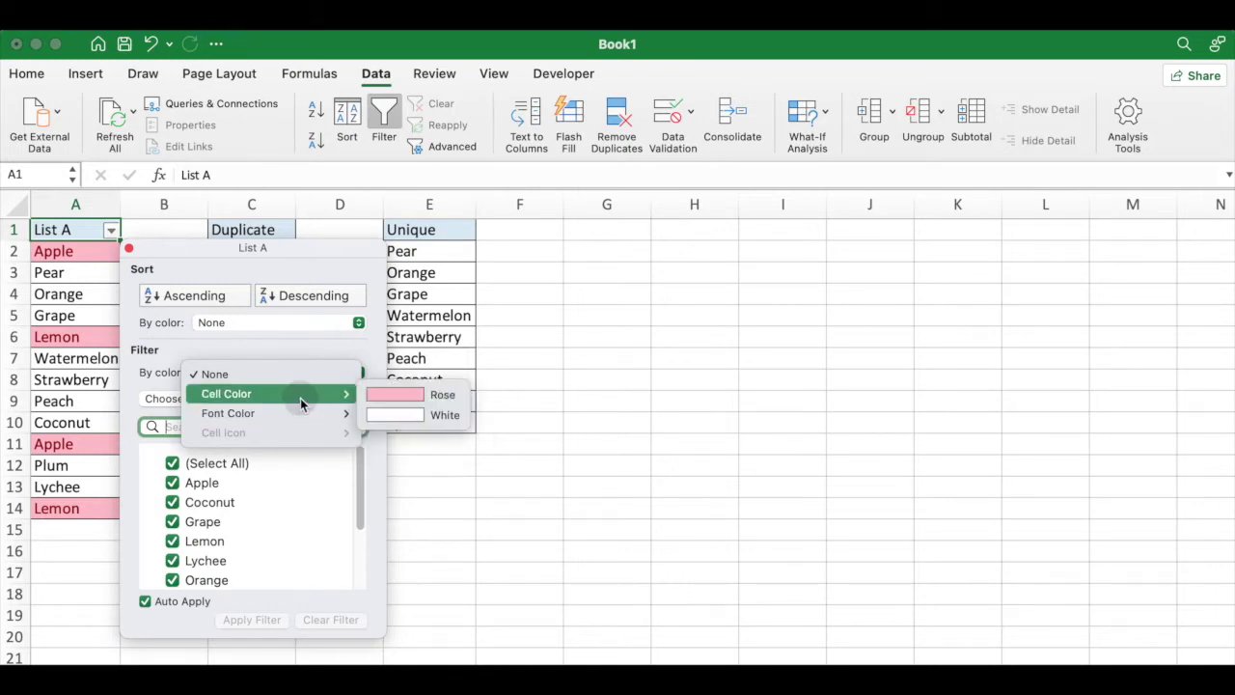
click(390, 395)
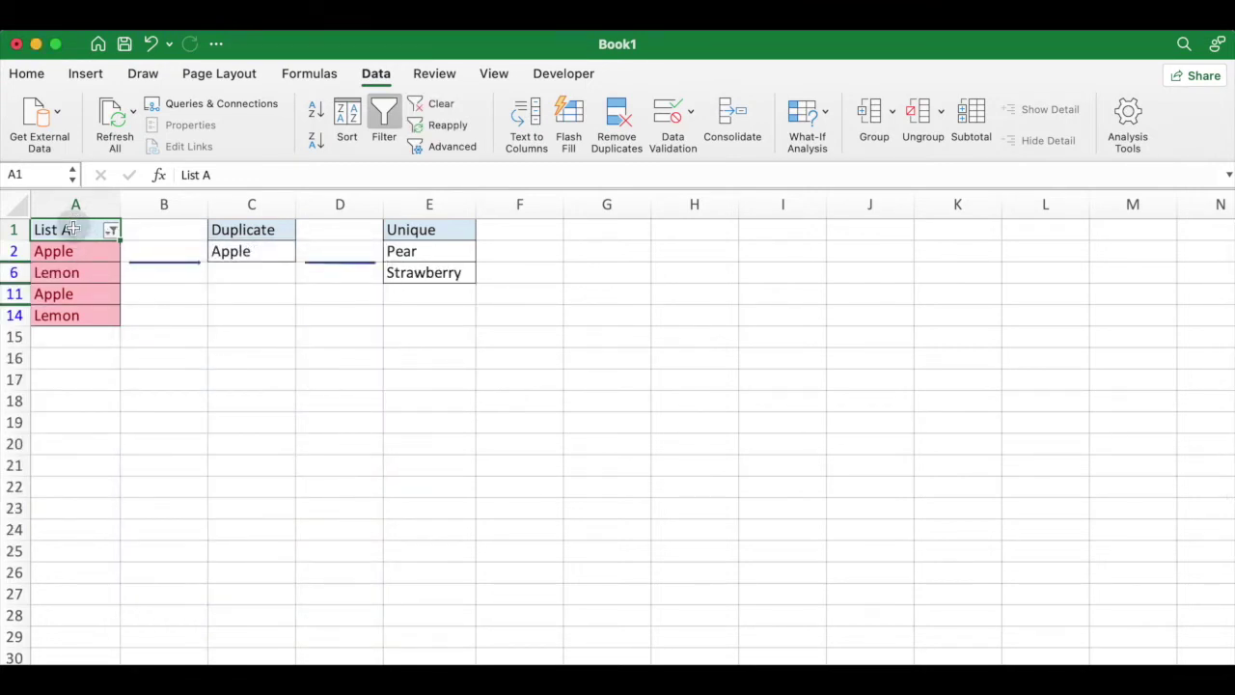
drag(73, 229, 79, 312)
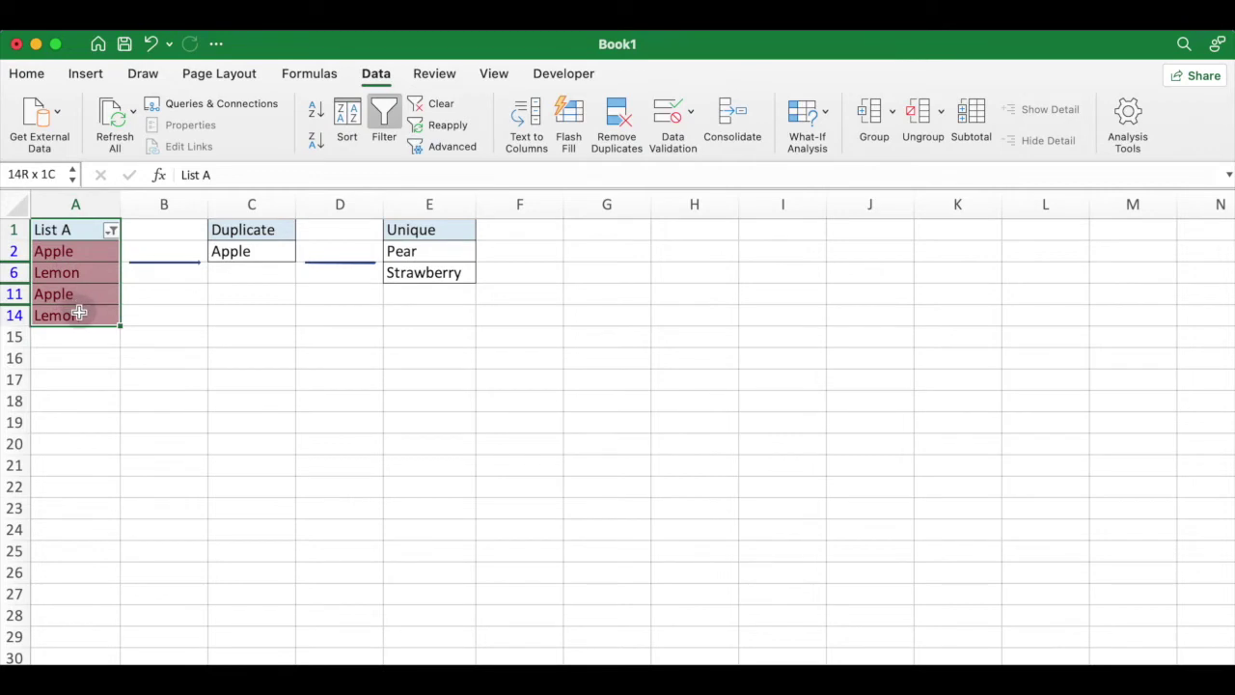
Step: Use Go To Special with Visible cells only on the filtered List A range
click(42, 81)
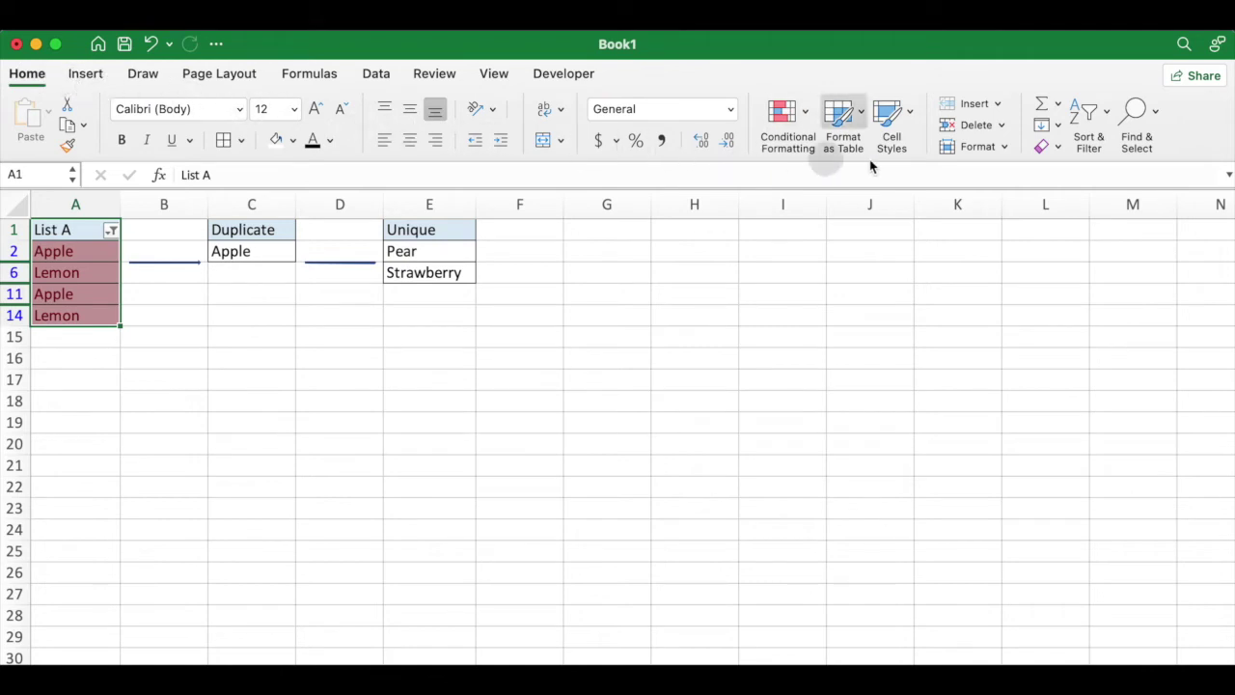
click(1157, 116)
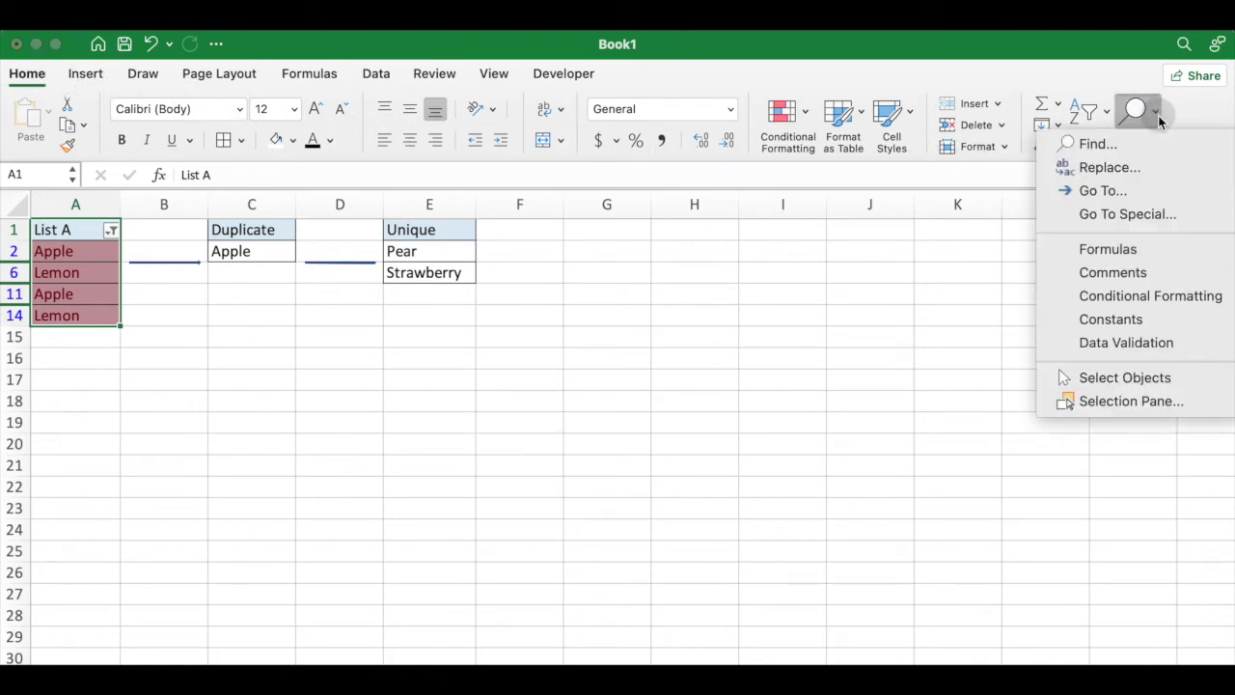
click(1145, 216)
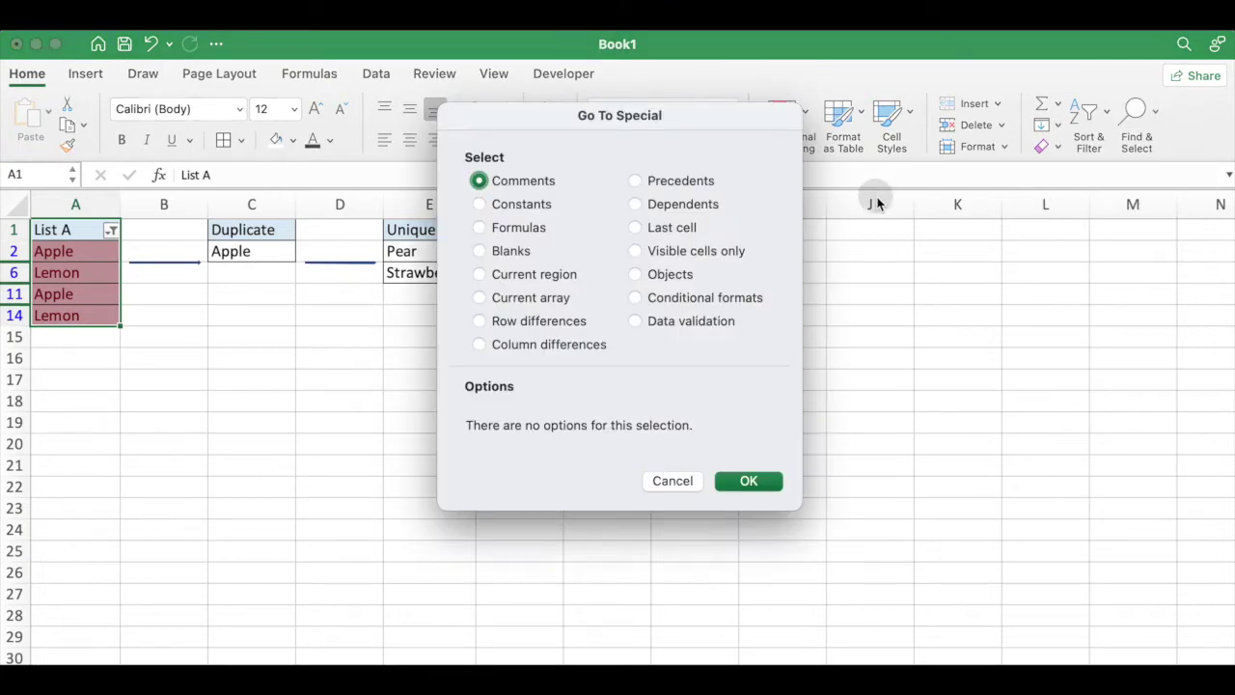
click(749, 481)
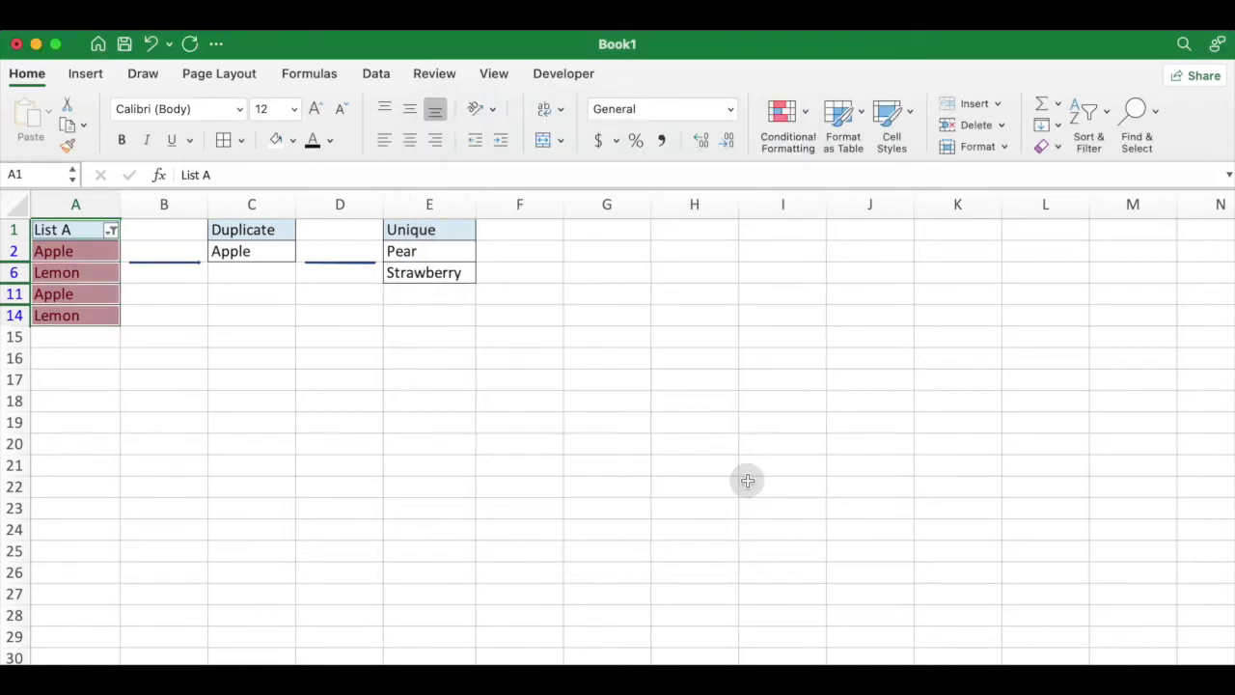
Step: Copy the visible List A cells and paste them into G1
key(super+c)
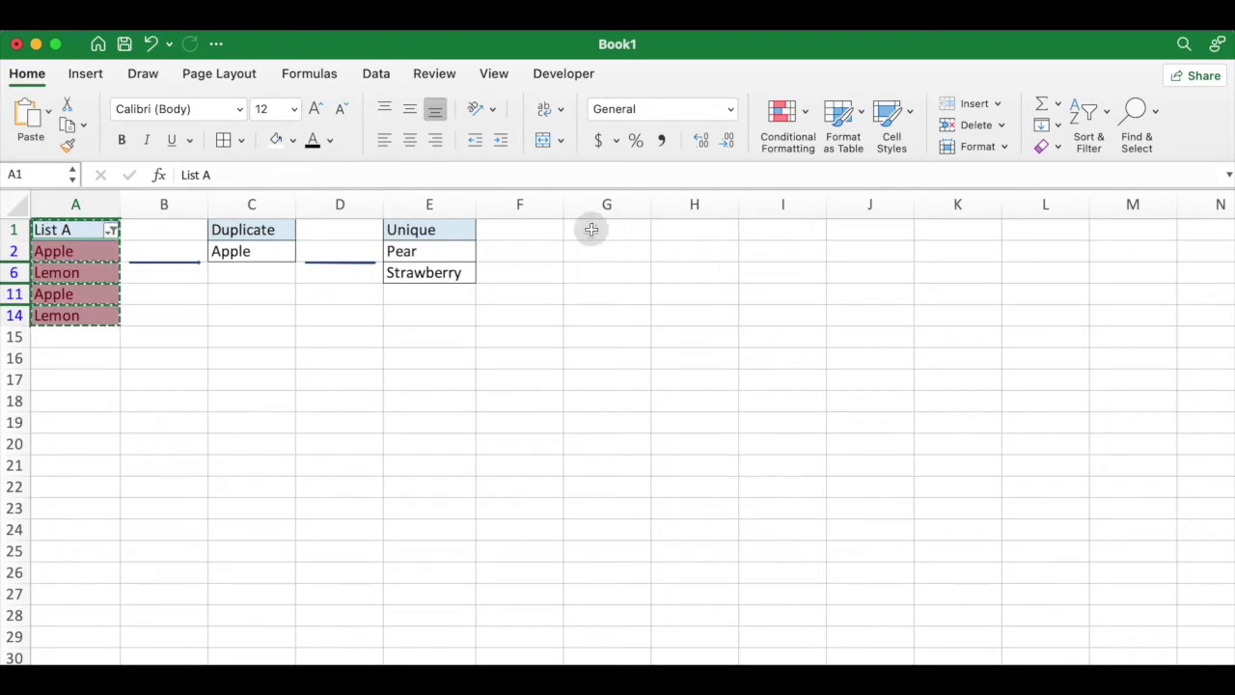
click(590, 231)
key(super+v)
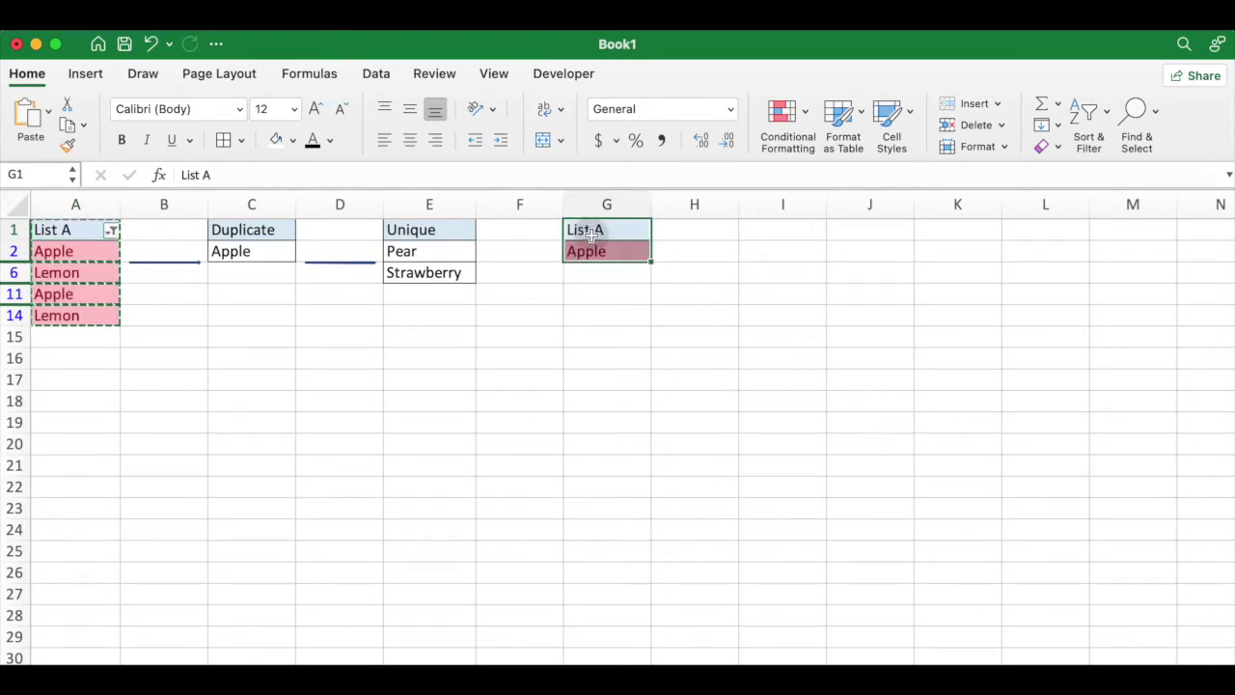
Step: Turn off the filter so all List A rows show again, then select column B
click(84, 227)
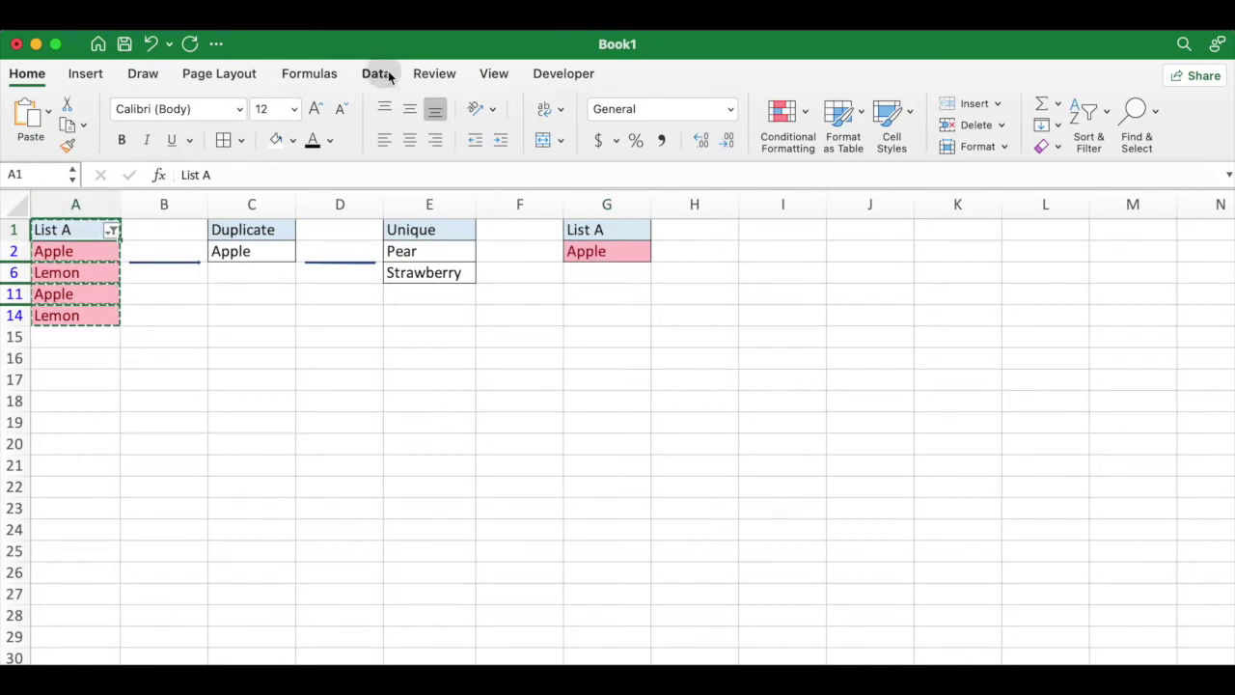
click(386, 77)
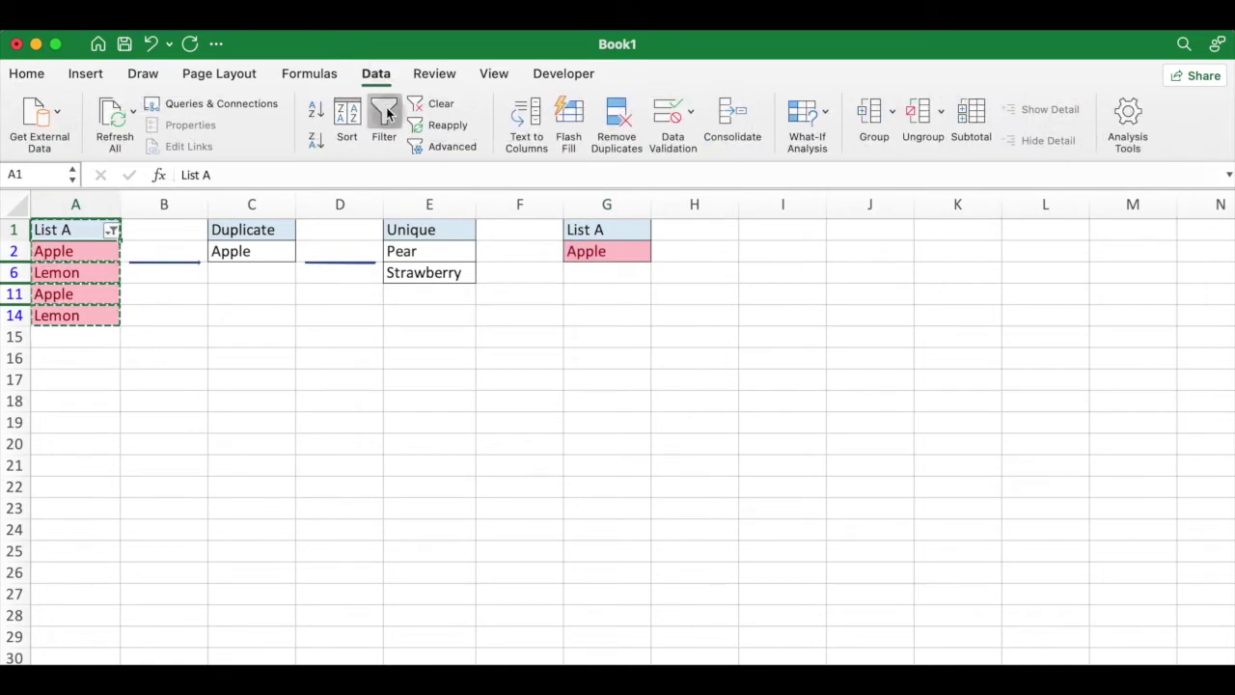
click(386, 111)
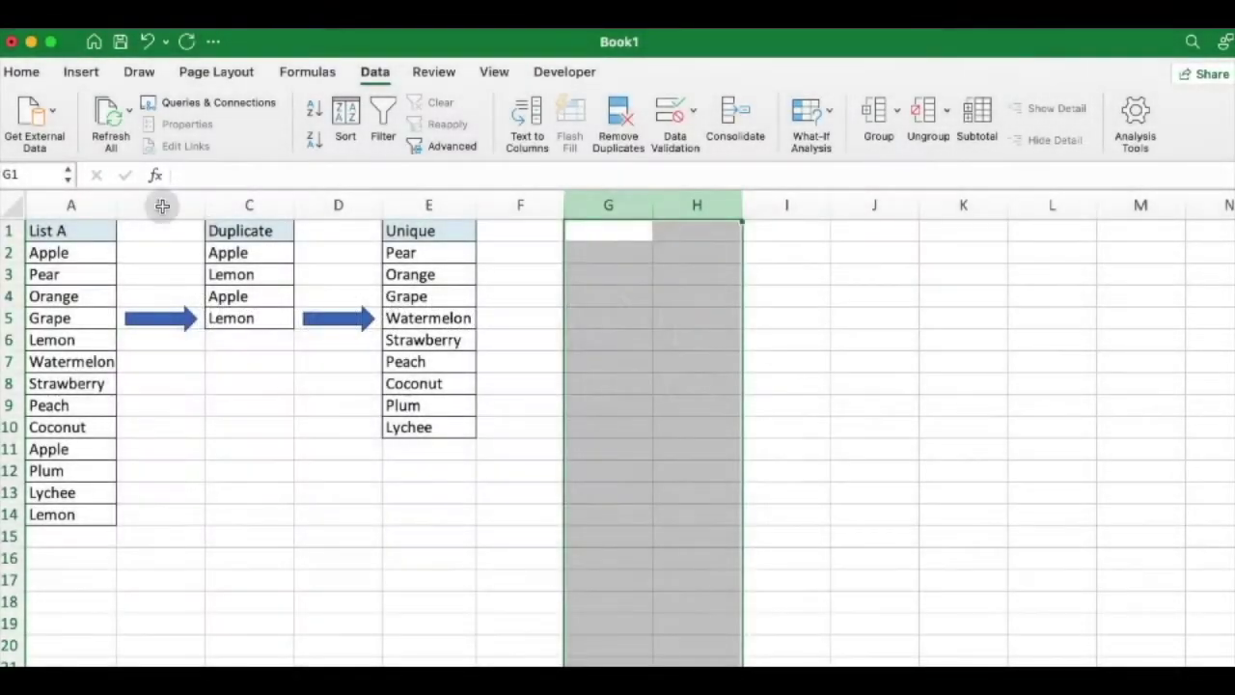
click(162, 205)
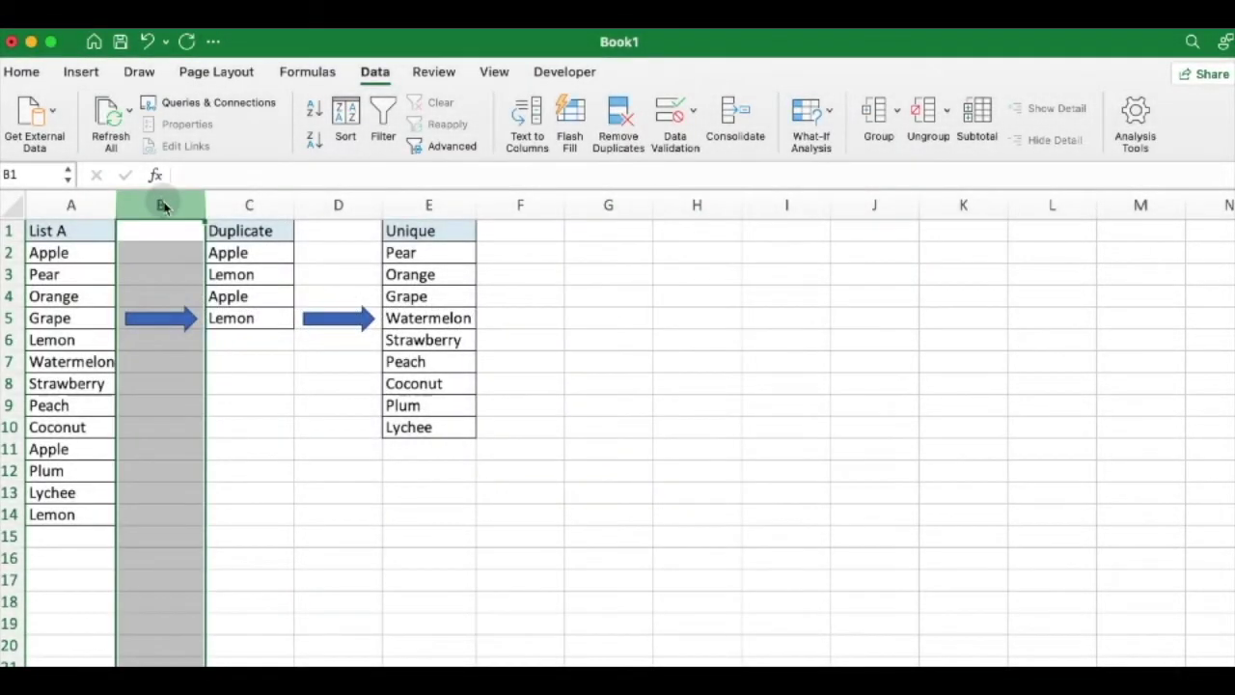
Step: Insert a new column B and start a COUNTIF in B2 over range A2:A14
right_click(164, 206)
click(188, 309)
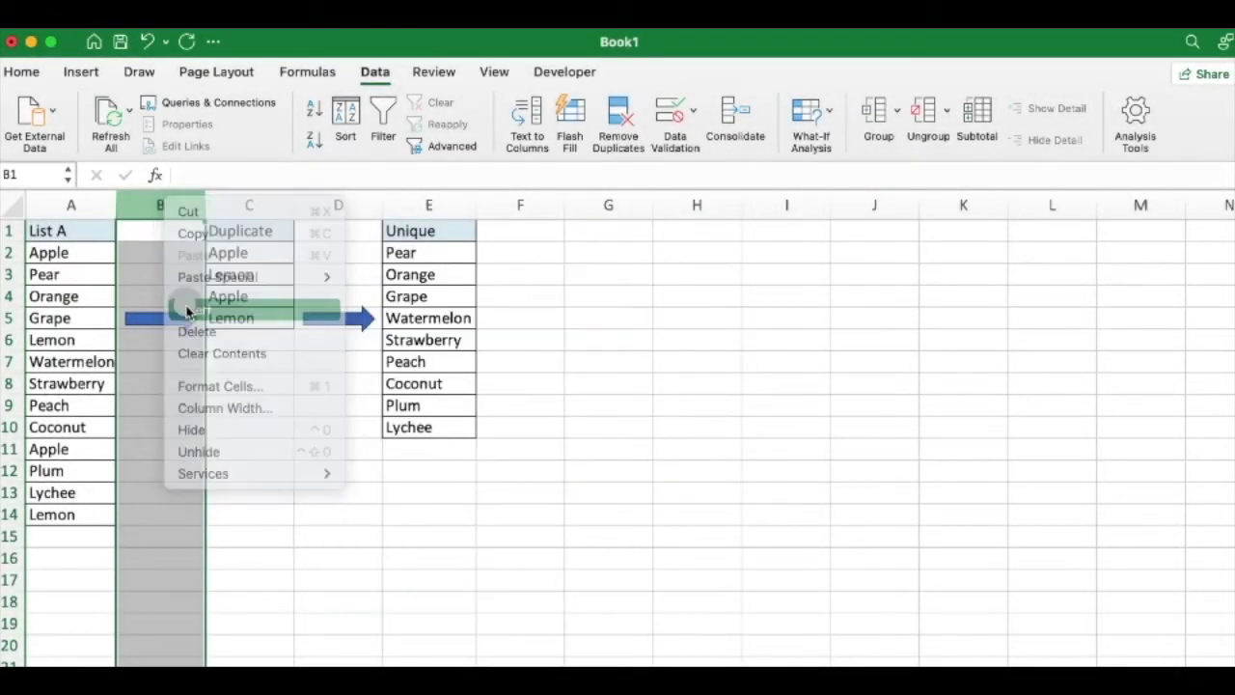
click(149, 253)
text(=)
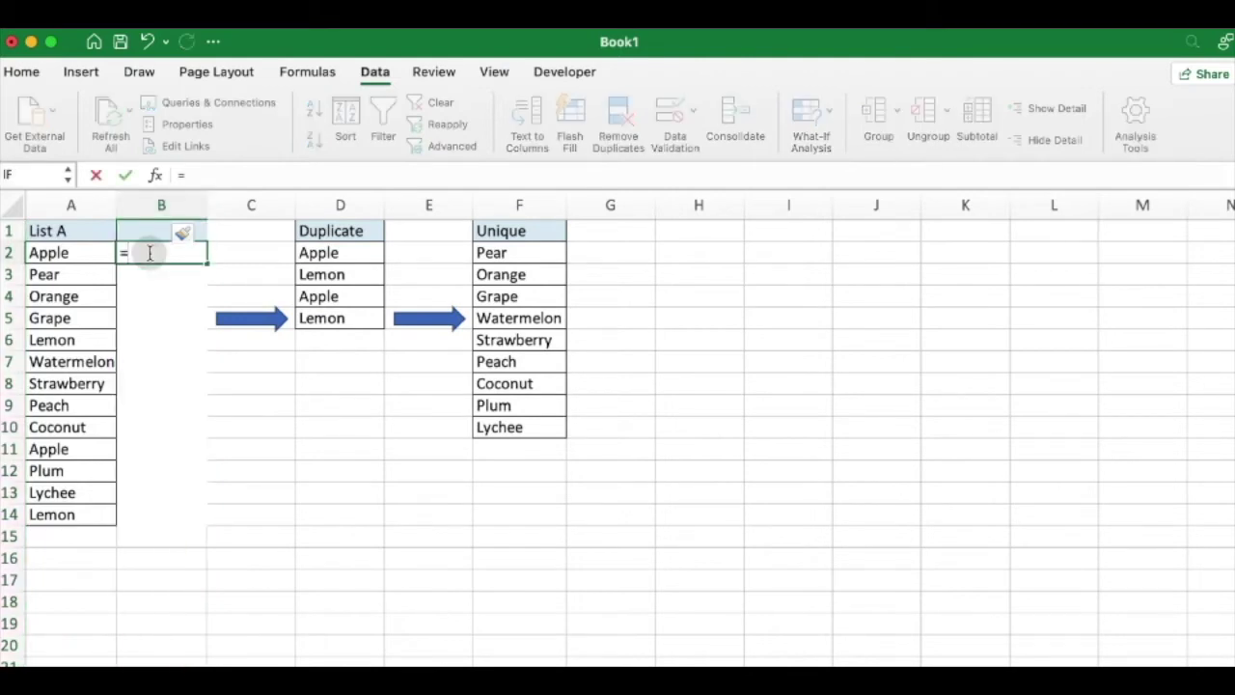
text(countif)
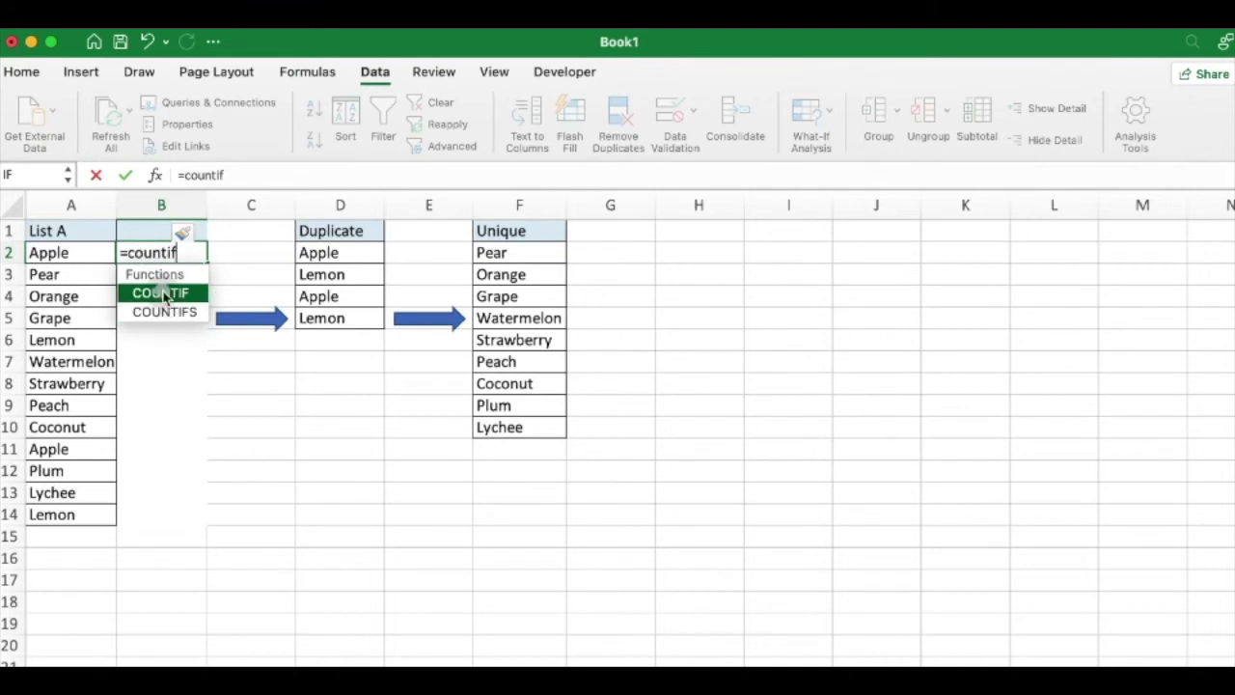
double_click(162, 292)
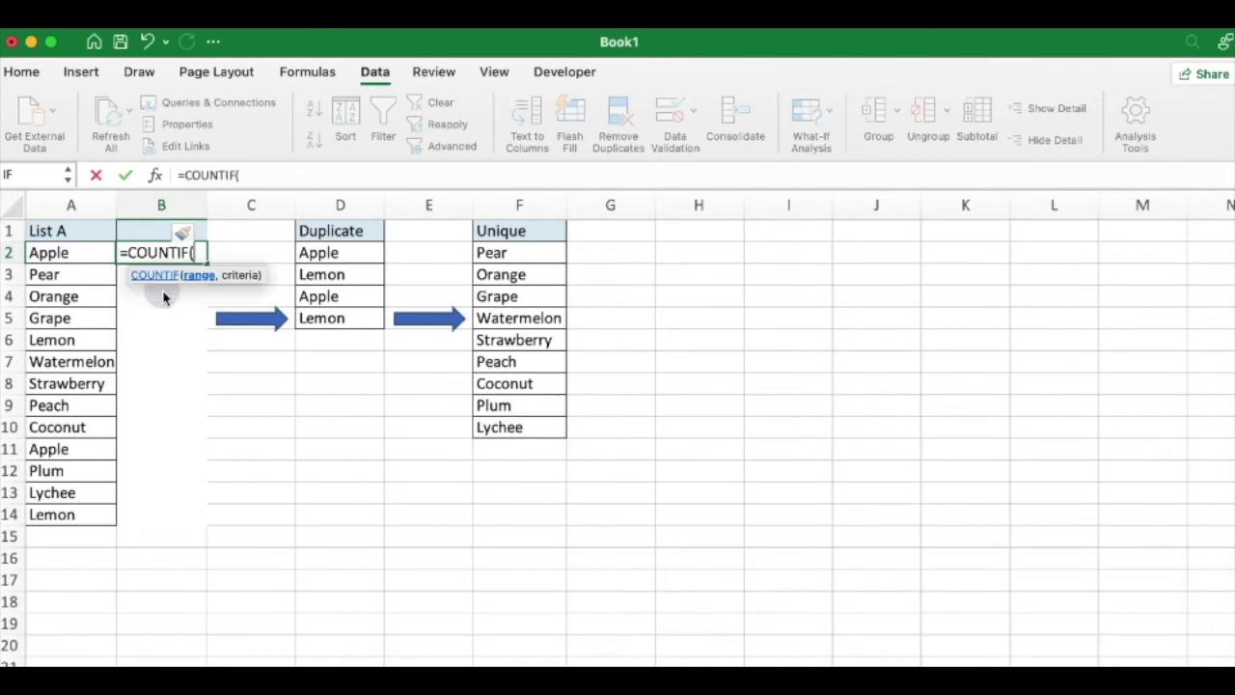
drag(93, 253, 94, 498)
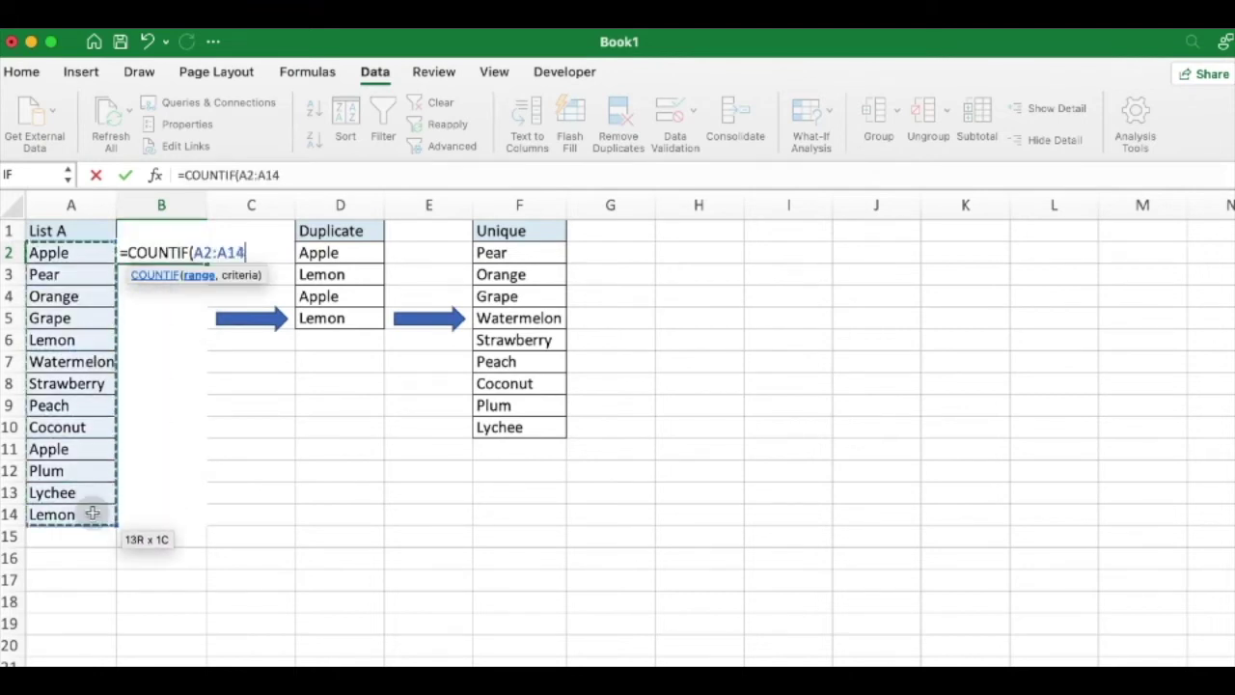
Step: Complete and enter =COUNTIF($A$2:$A$14,A2)>1 in B2 with an absolute range
click(197, 252)
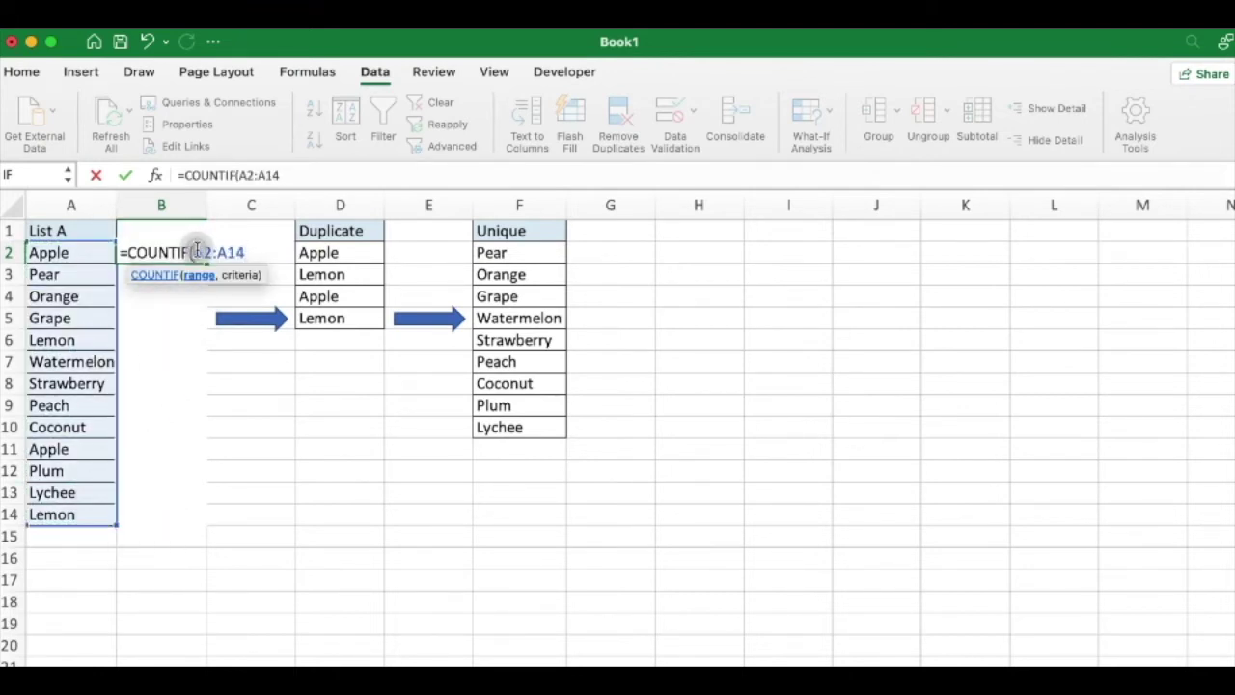
text($)
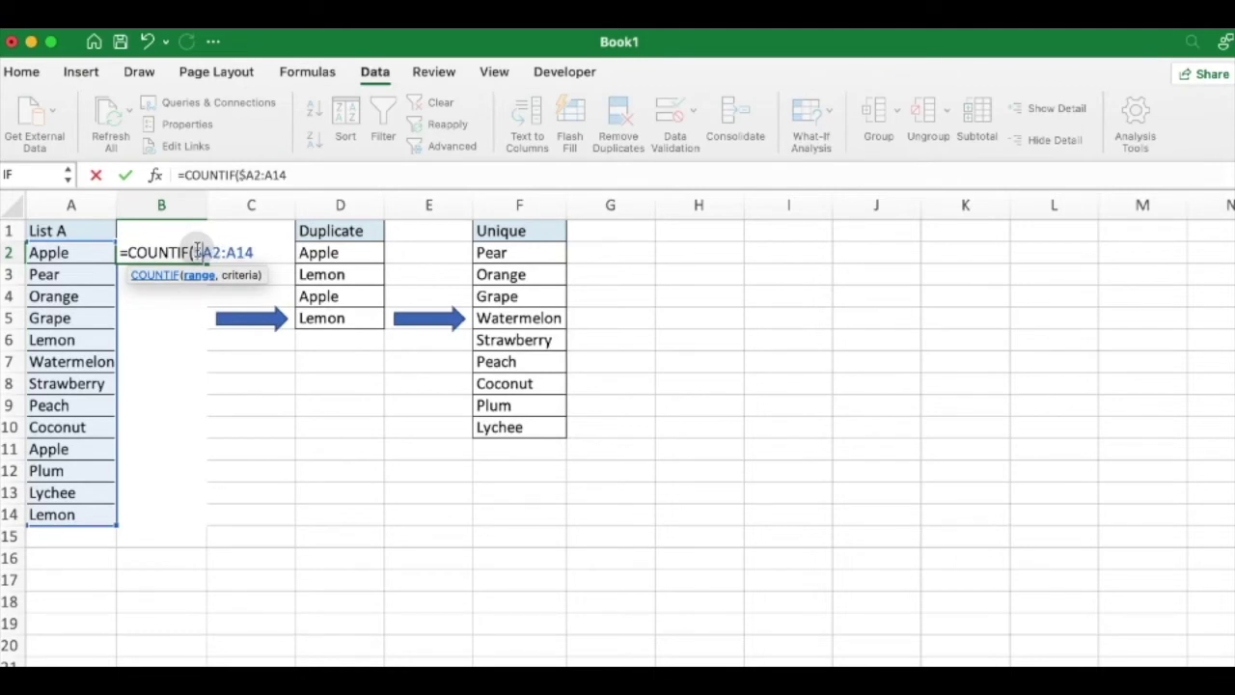
key(Right)
text($)
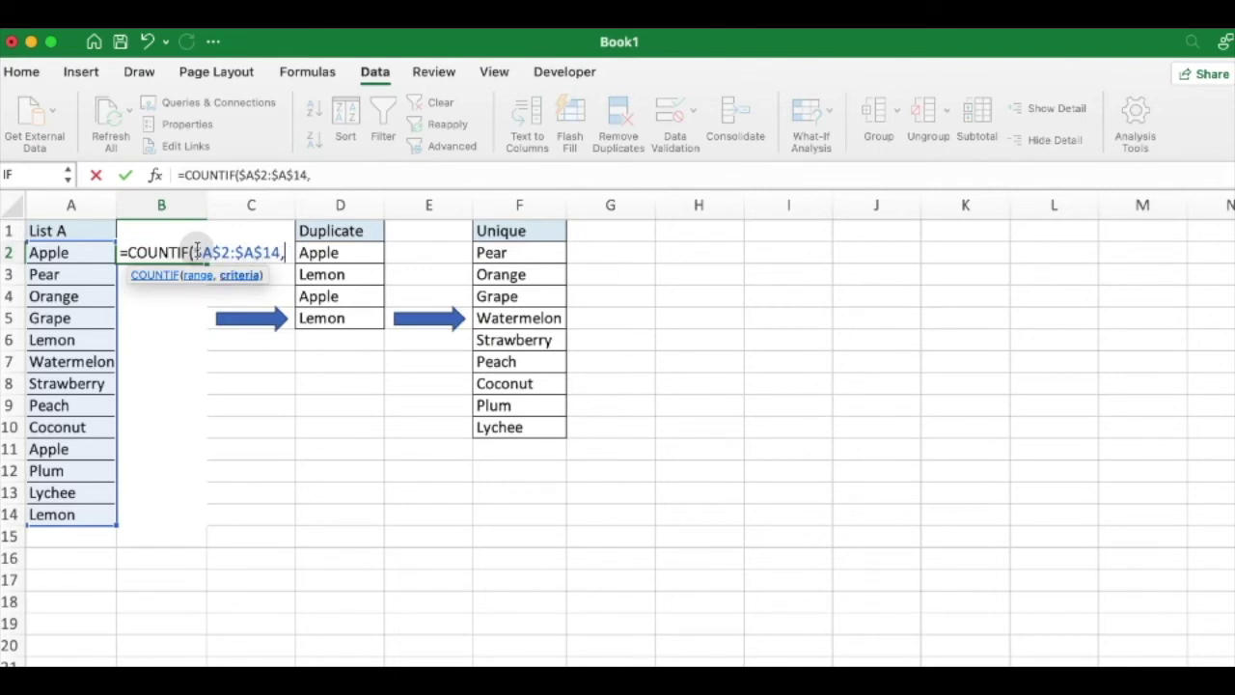
click(77, 255)
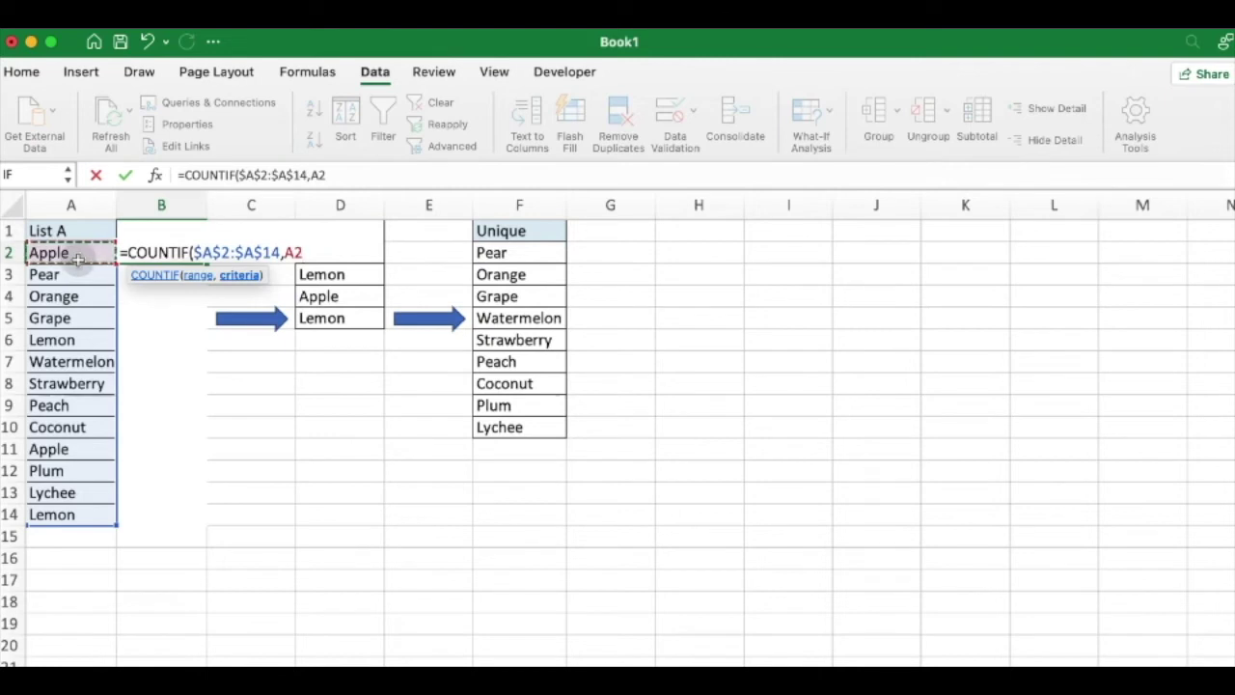
text()>1)
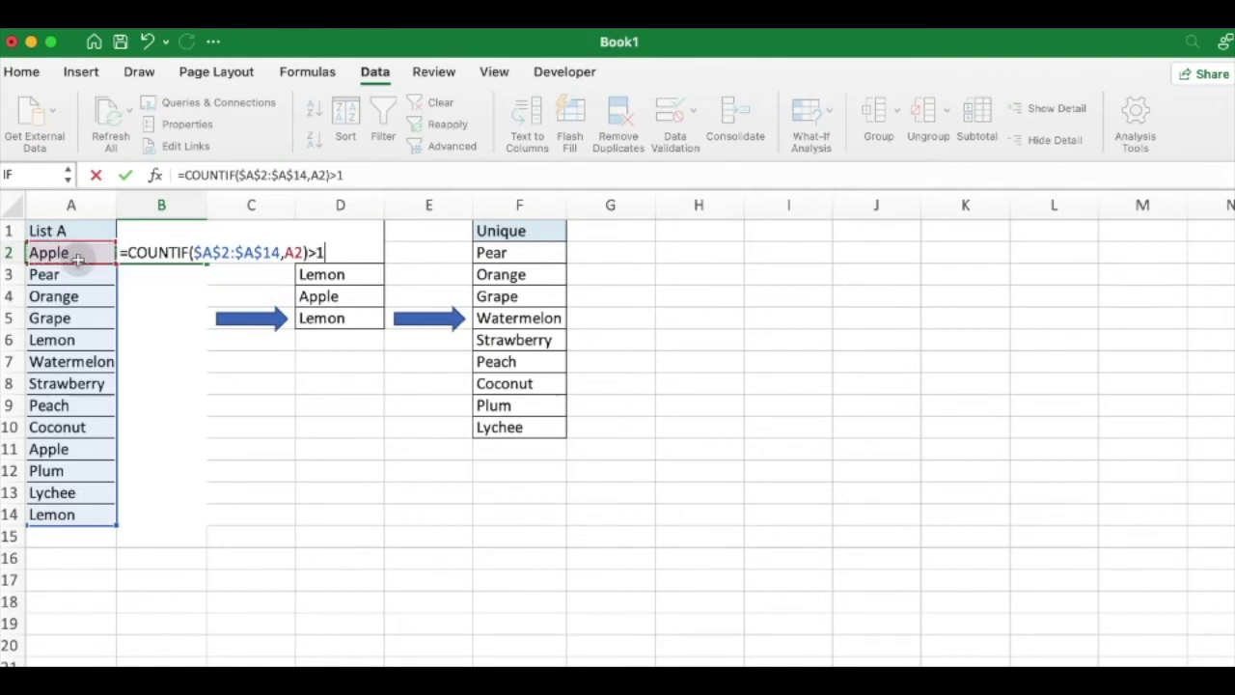
key(Return)
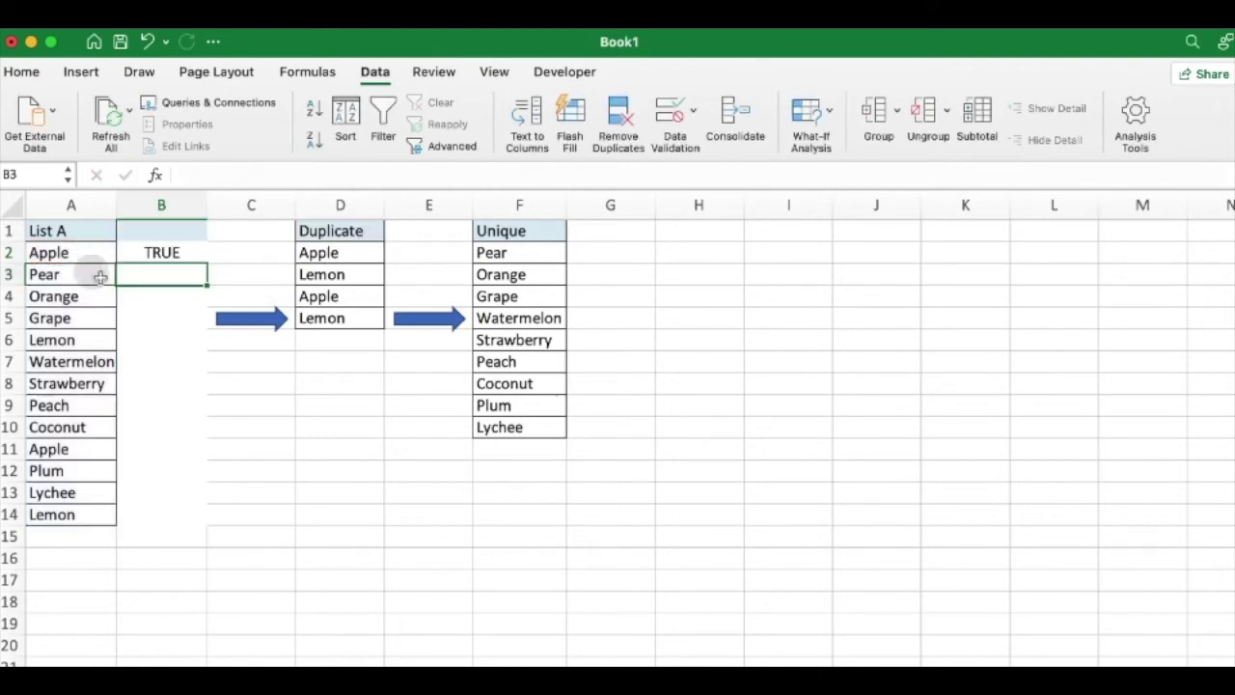
click(164, 254)
Step: Fill the B2 formula down to B14 and select header cell B1
drag(205, 260, 203, 521)
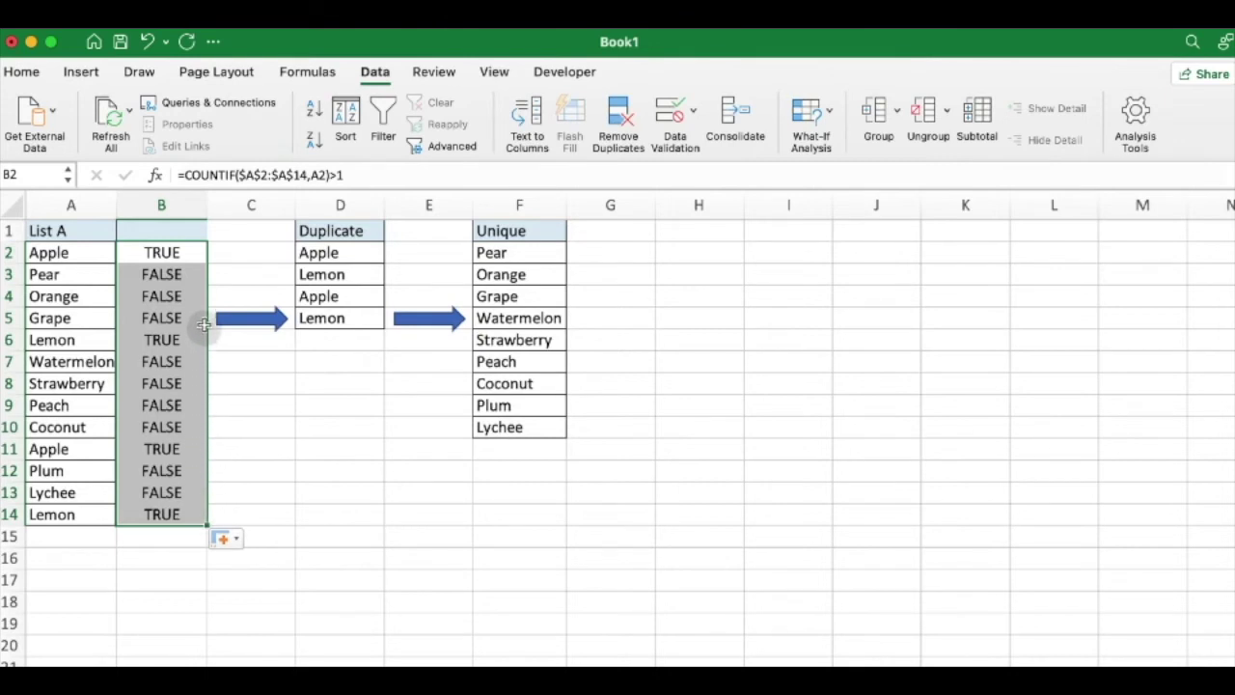
click(179, 233)
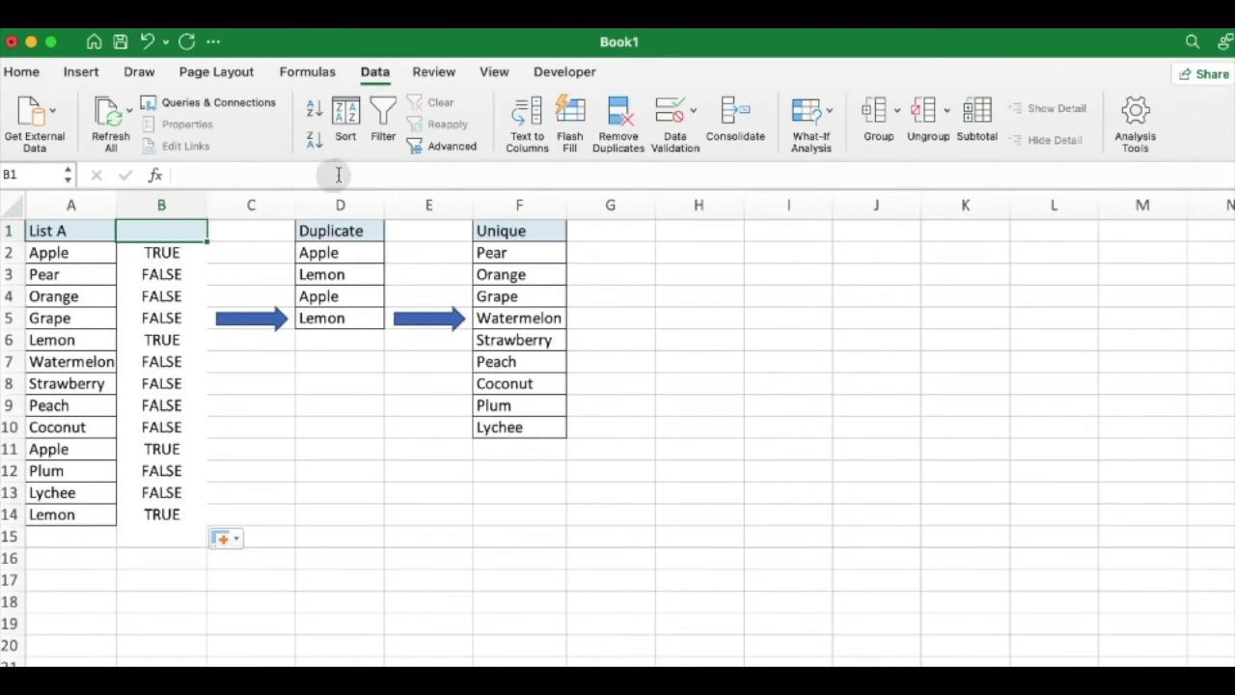
Step: Filter column B to TRUE only, then select List A's header and visible entries
click(383, 112)
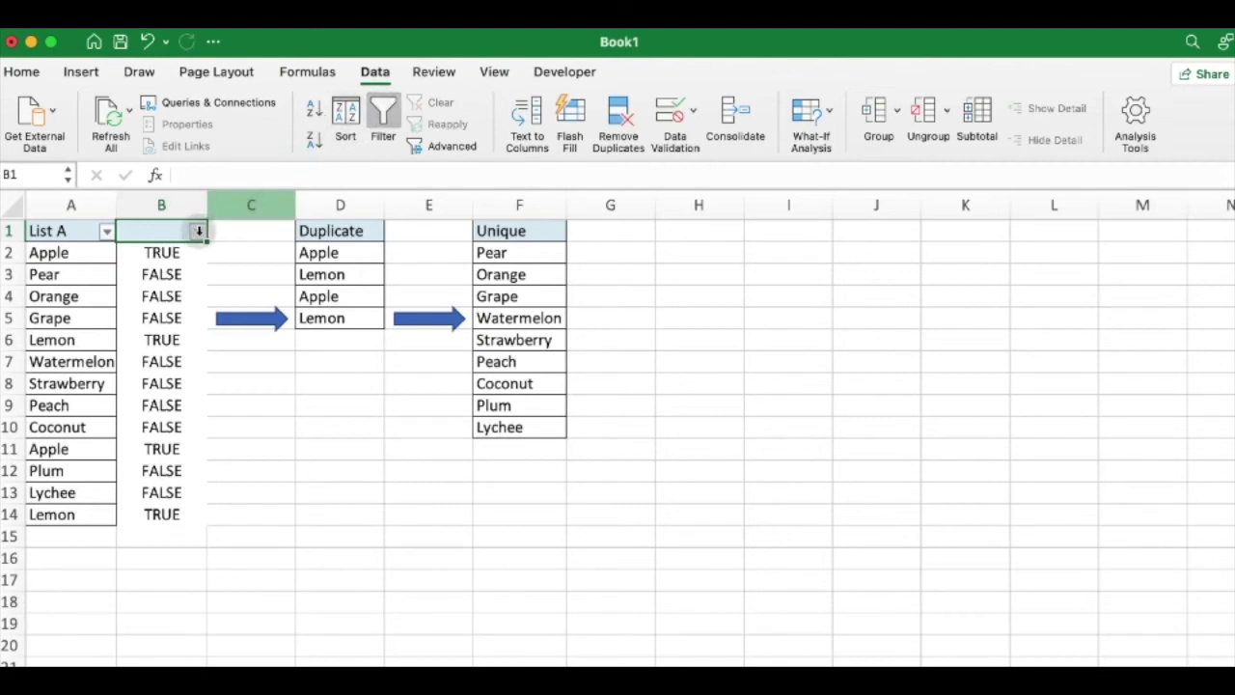
click(198, 234)
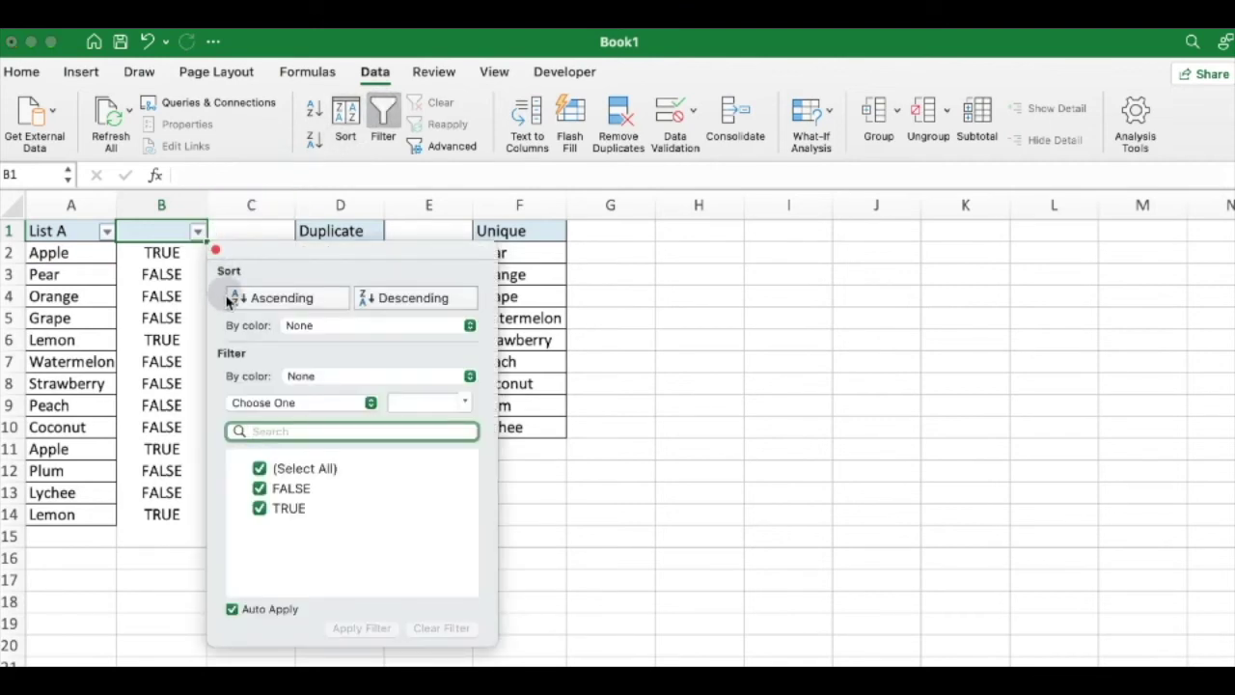
click(260, 469)
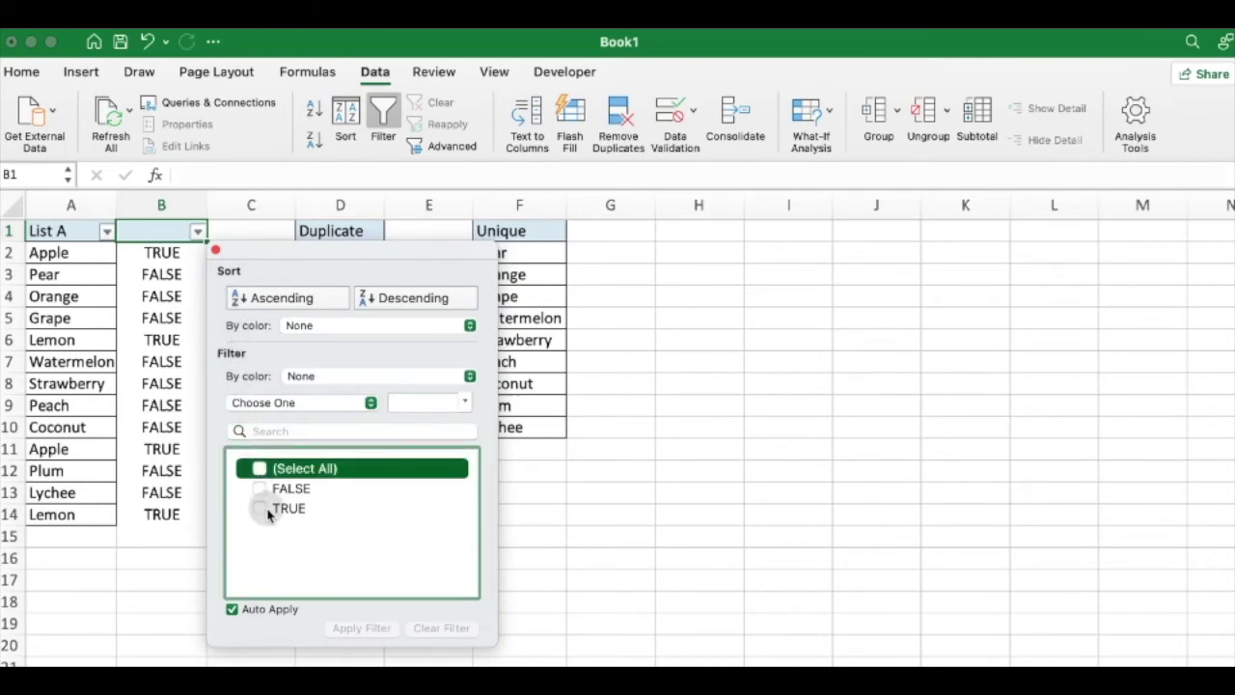
click(260, 509)
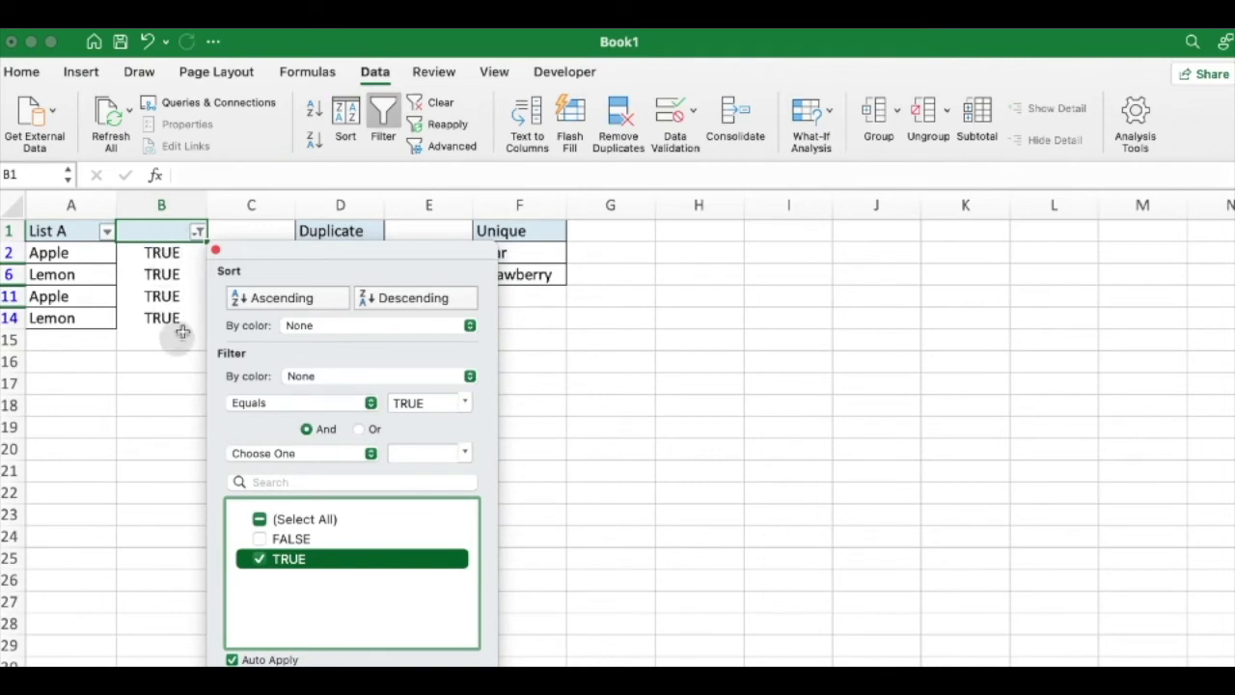
click(215, 249)
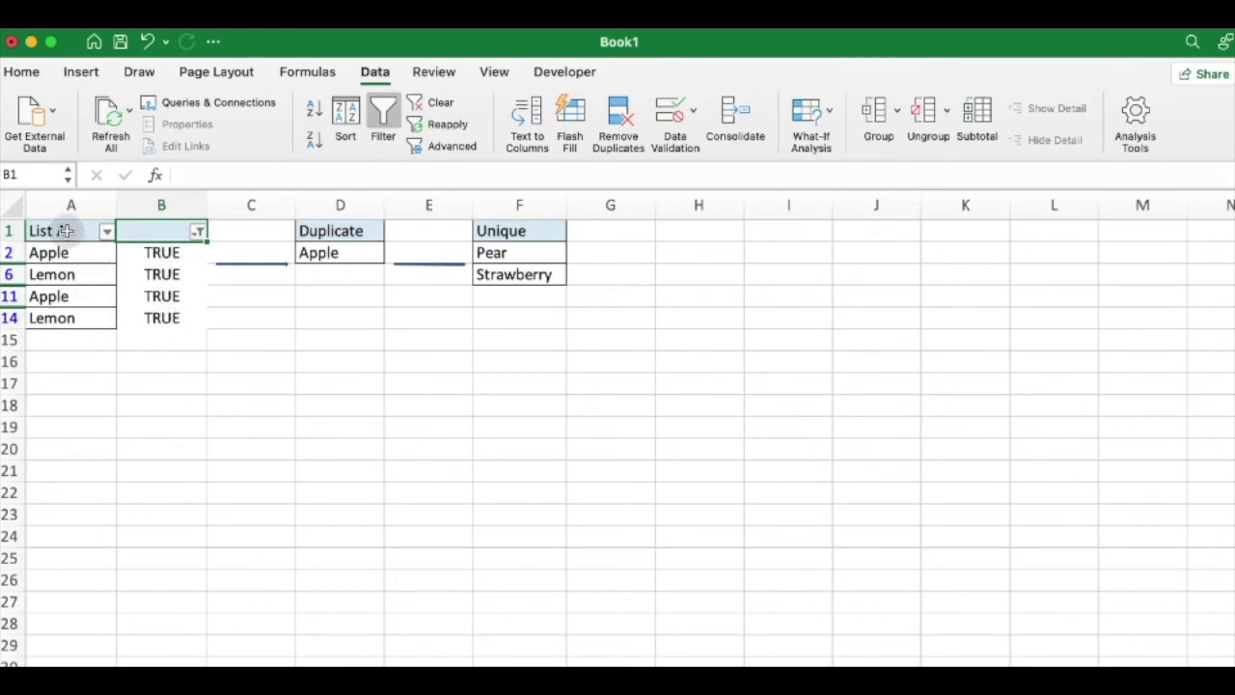
drag(59, 231, 70, 324)
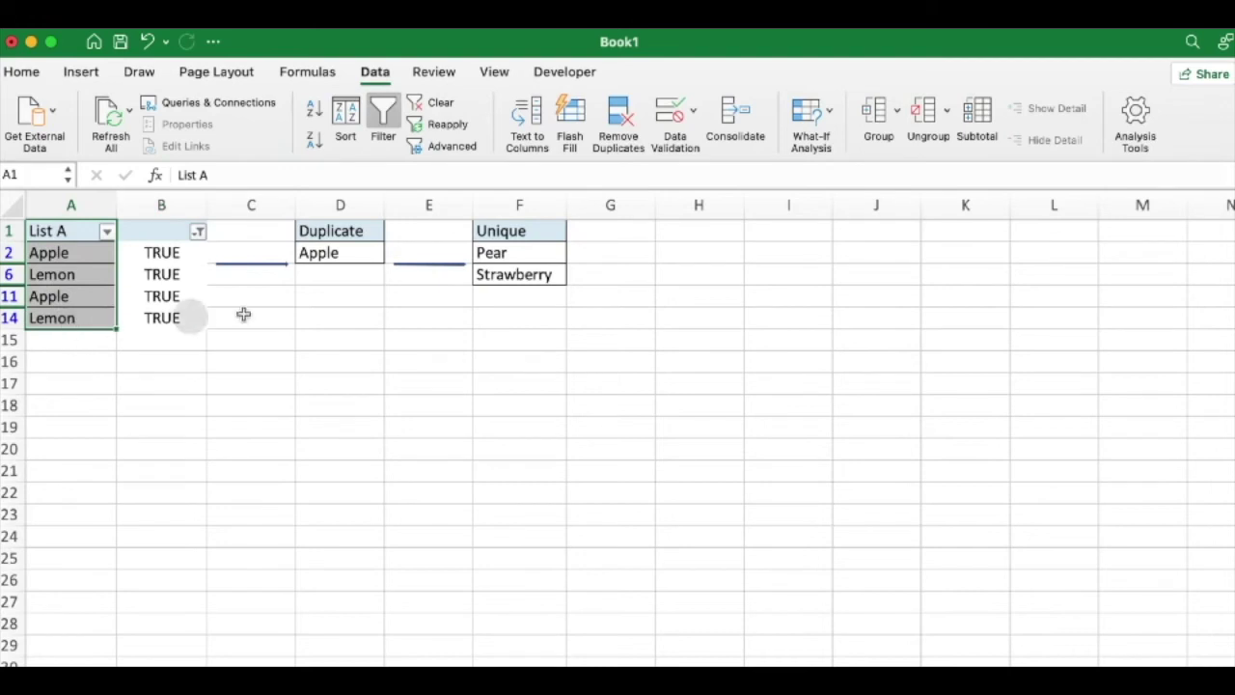
Step: Select only the visible List A cells via Go To Special > Visible cells only
click(39, 81)
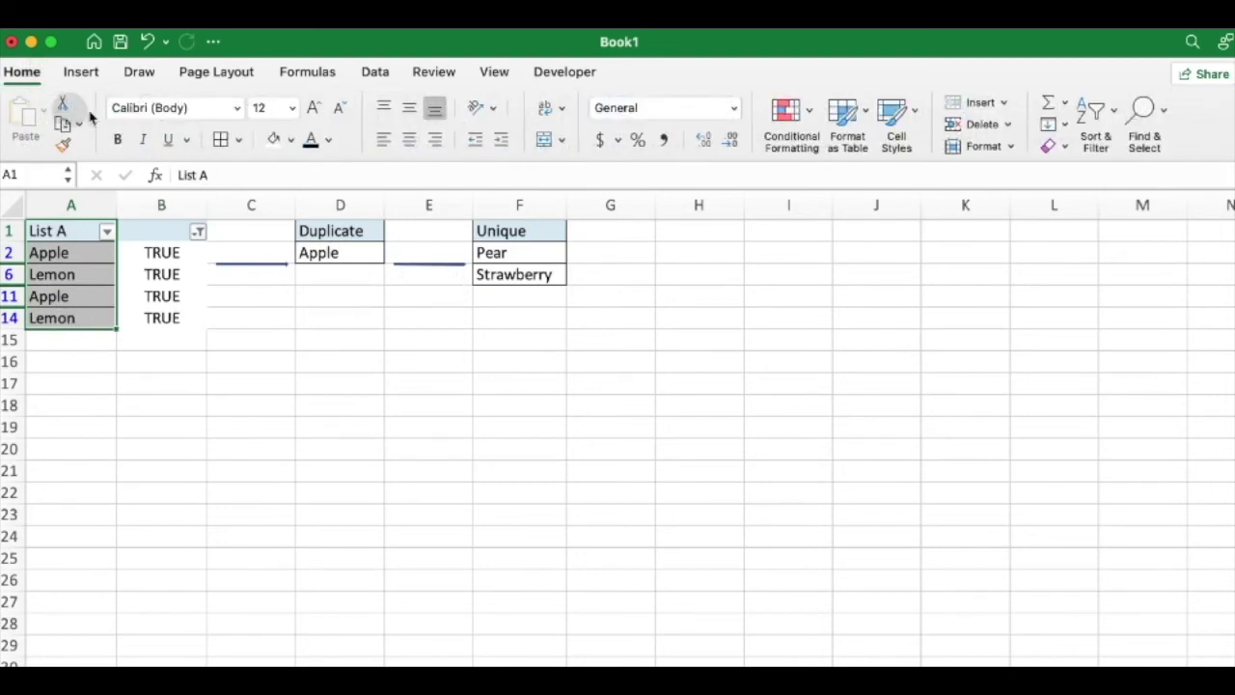
click(1165, 120)
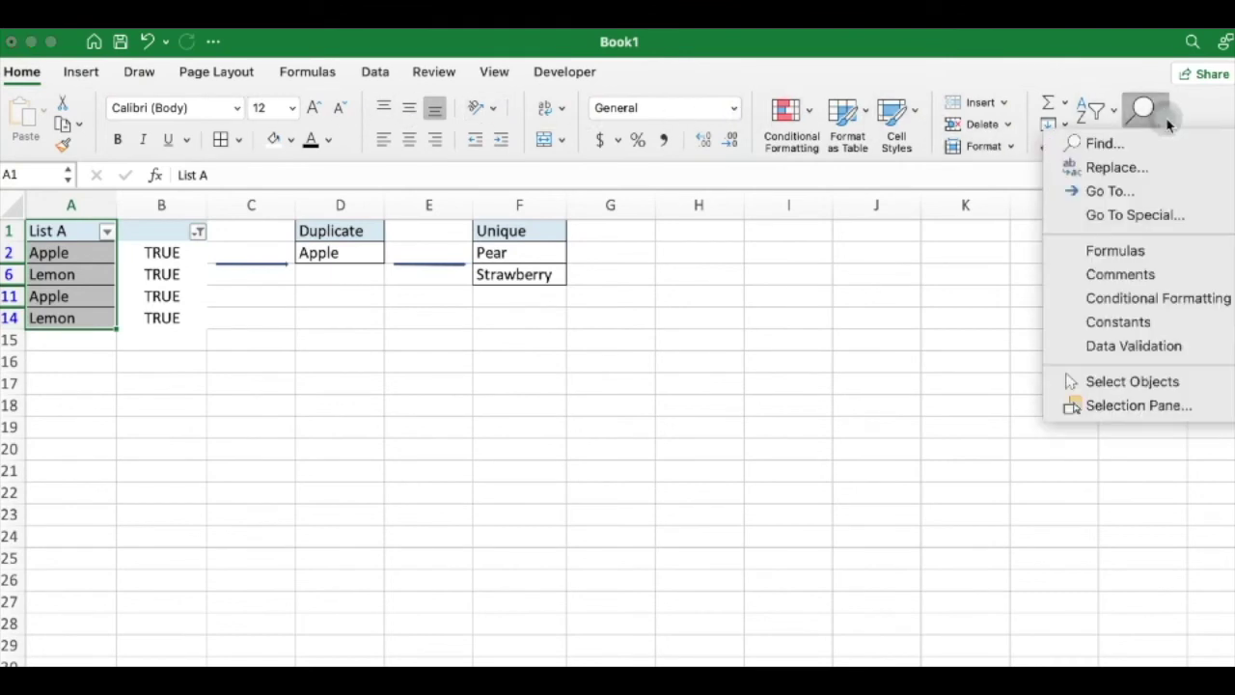
click(1148, 216)
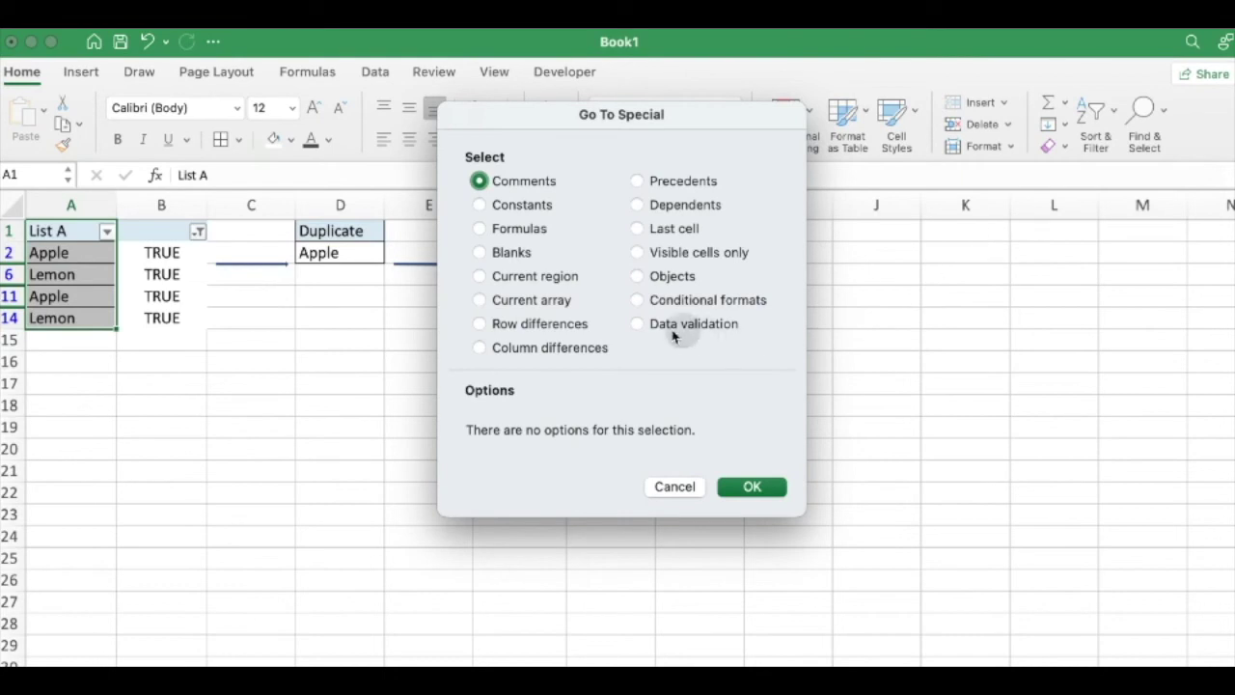
click(639, 254)
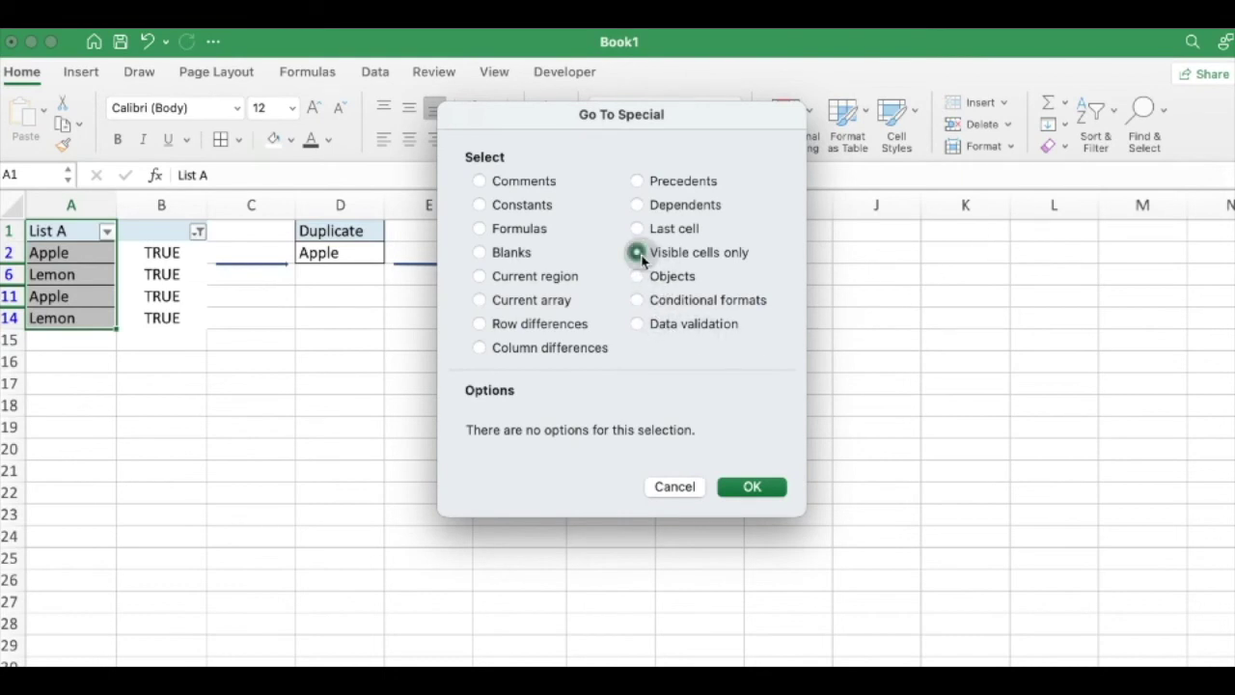
click(763, 490)
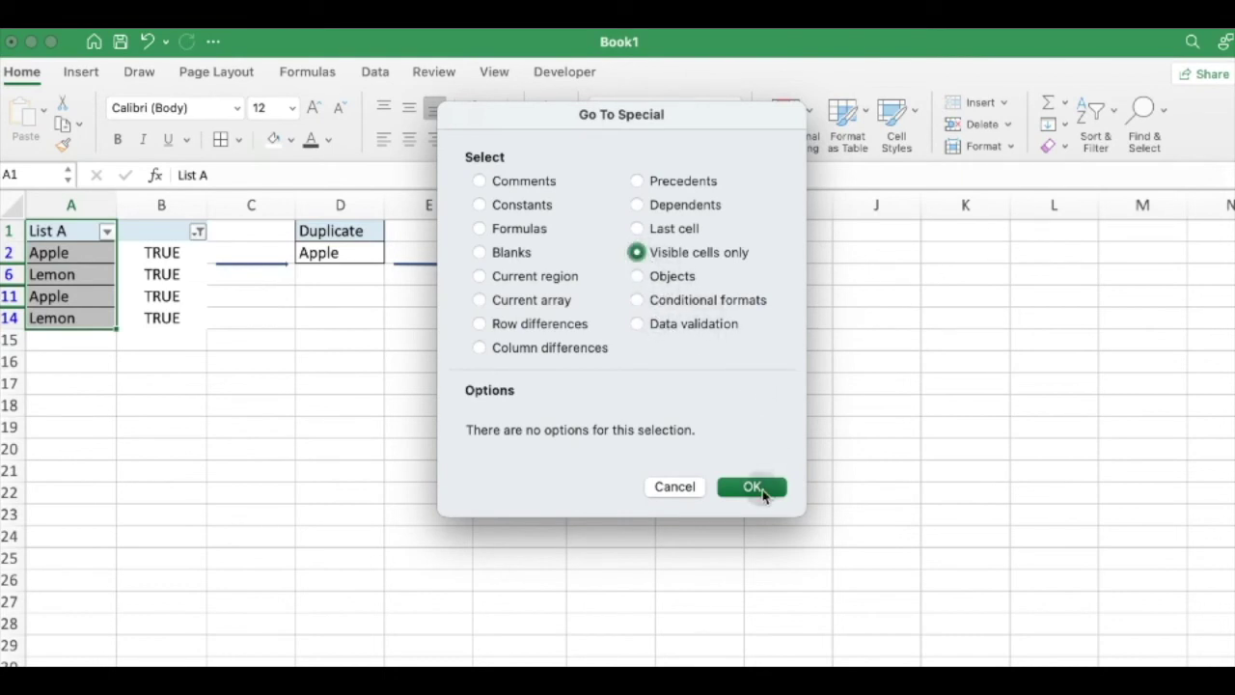
click(753, 487)
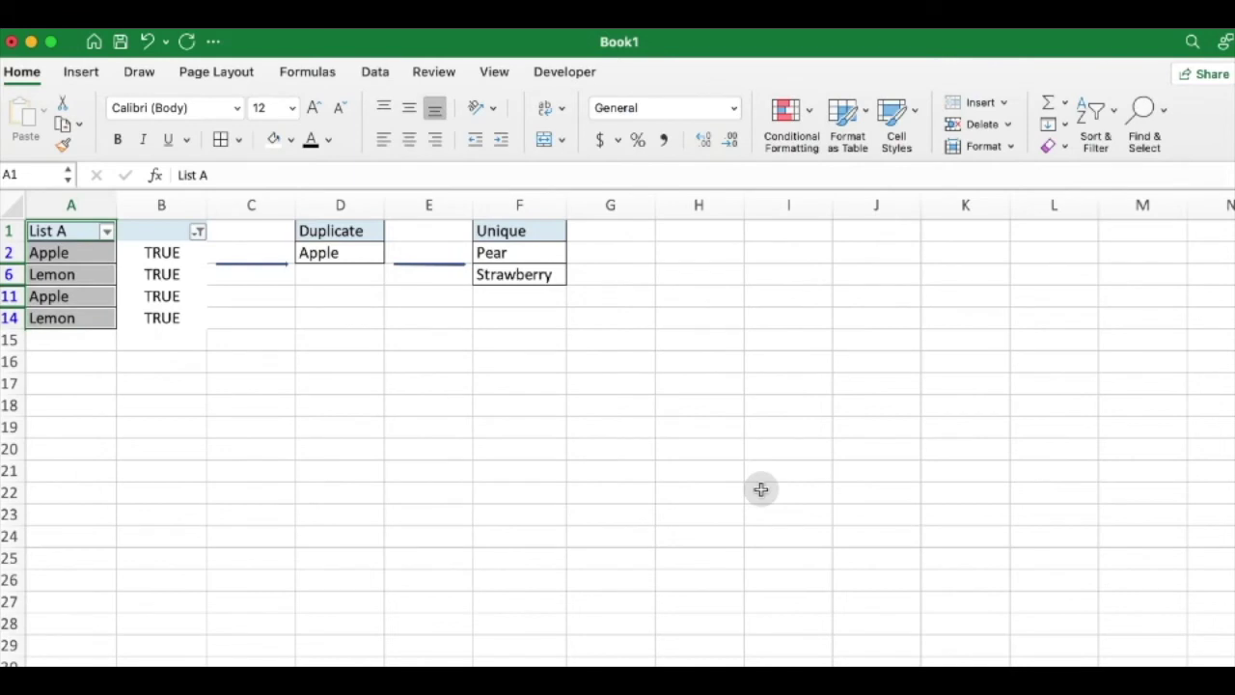
Step: Copy the visible duplicate entries and paste them starting at H1
key(super+c)
click(681, 232)
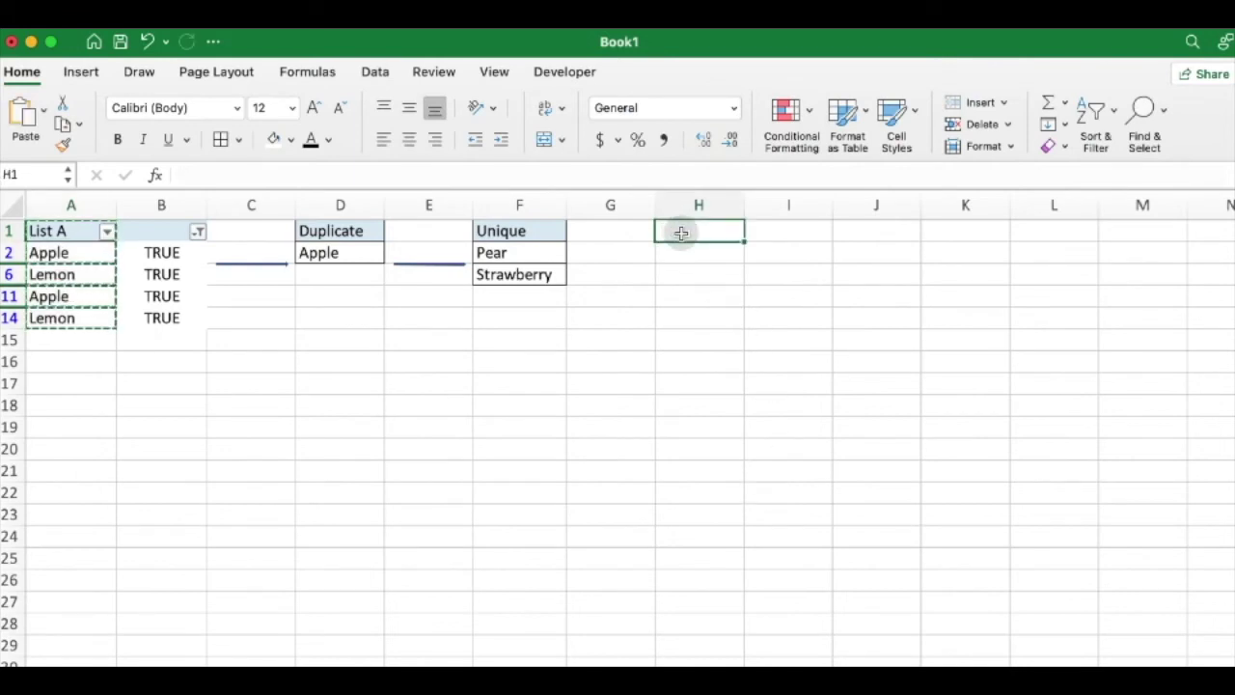
key(super+v)
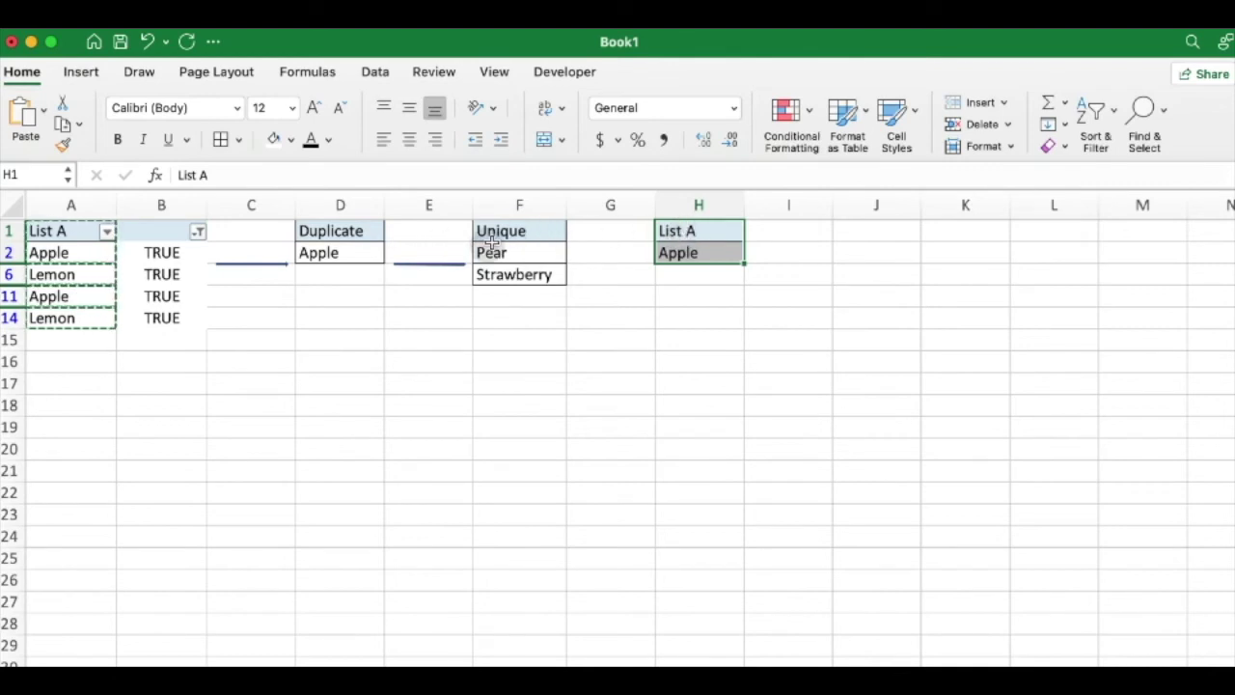
Step: Change column B's filter from TRUE to FALSE, showing Pear, Orange, Lychee and other singles
click(198, 234)
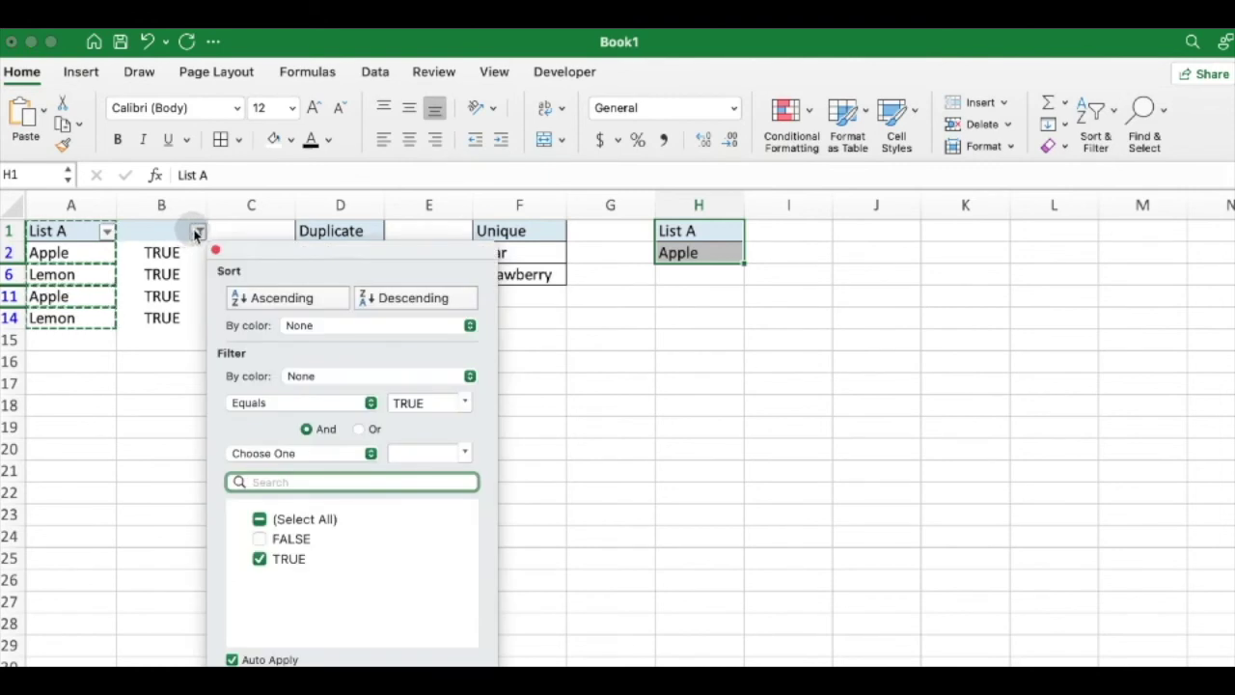
click(259, 560)
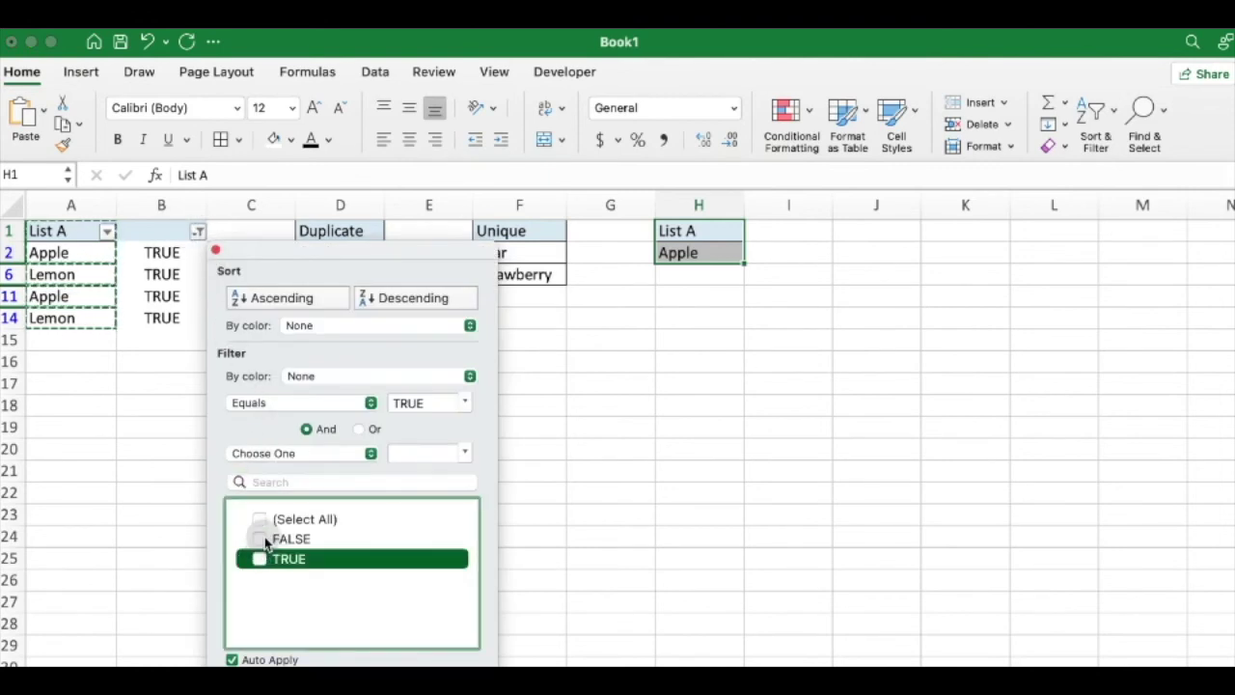
click(265, 542)
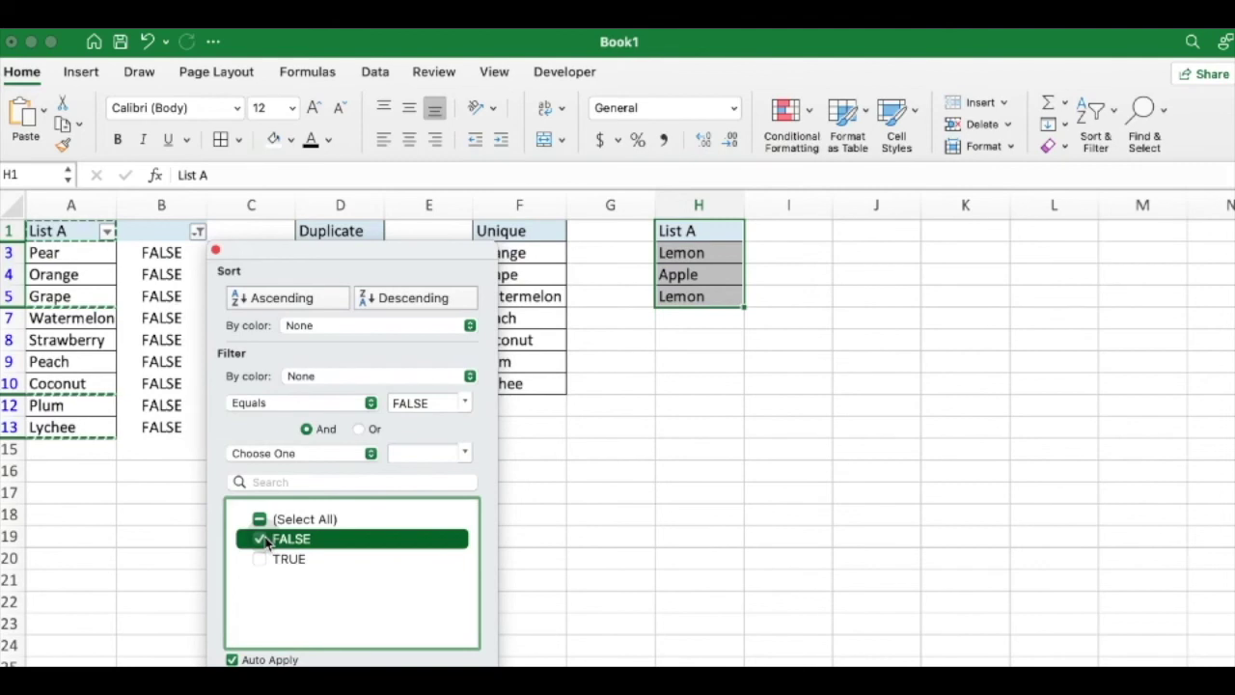